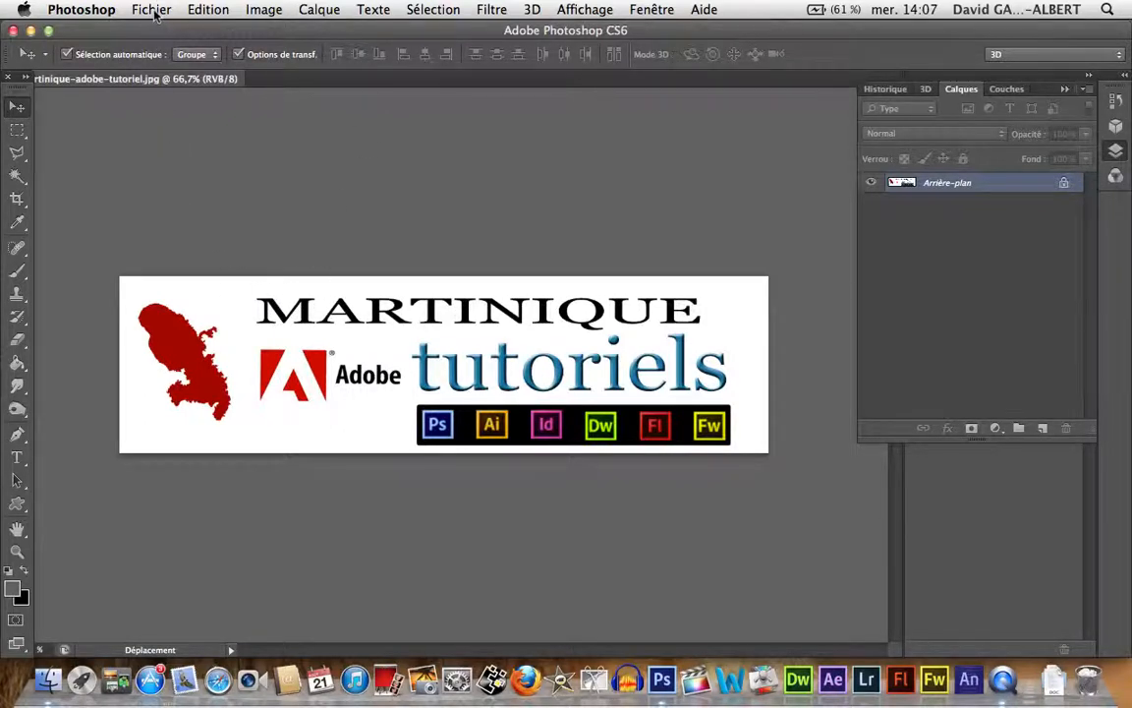
Open the photo DSC_2370.JPG from the Images folder.
click(152, 10)
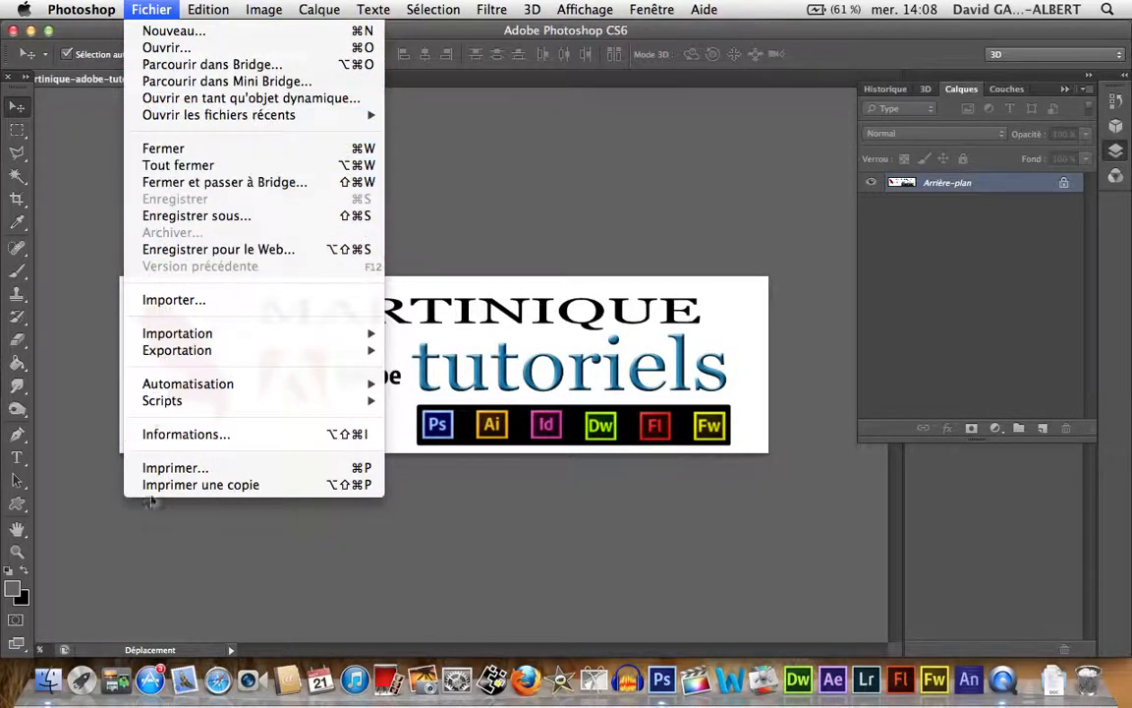
click(179, 55)
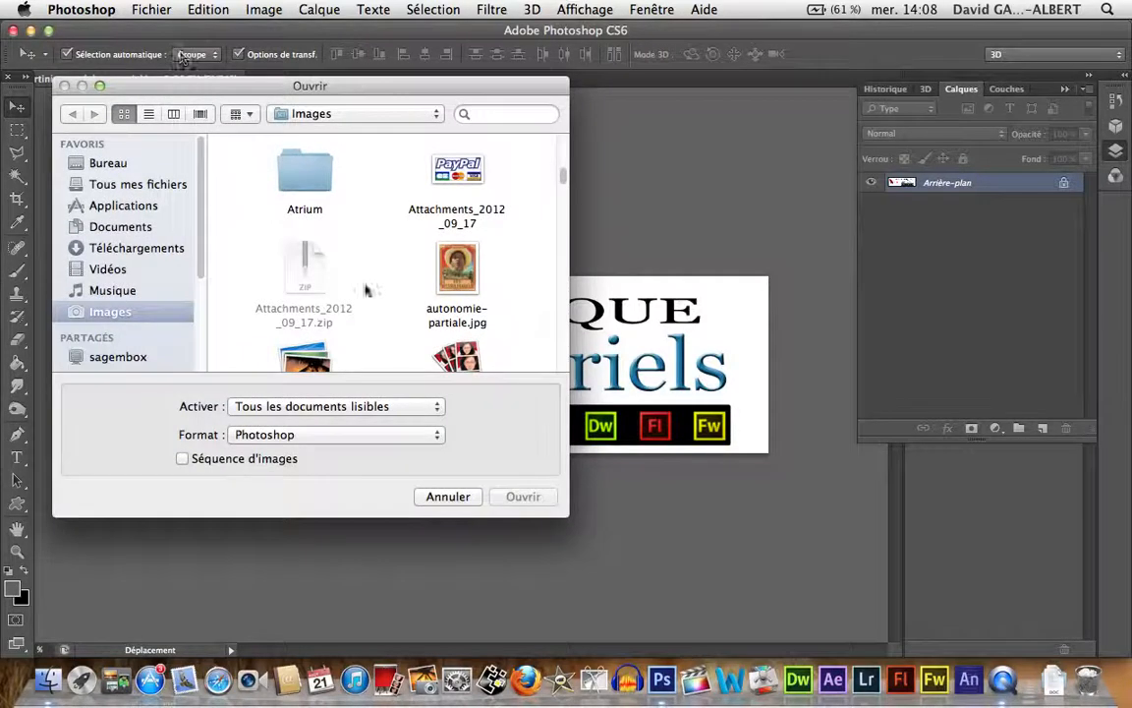
scroll(358, 275, down, 10)
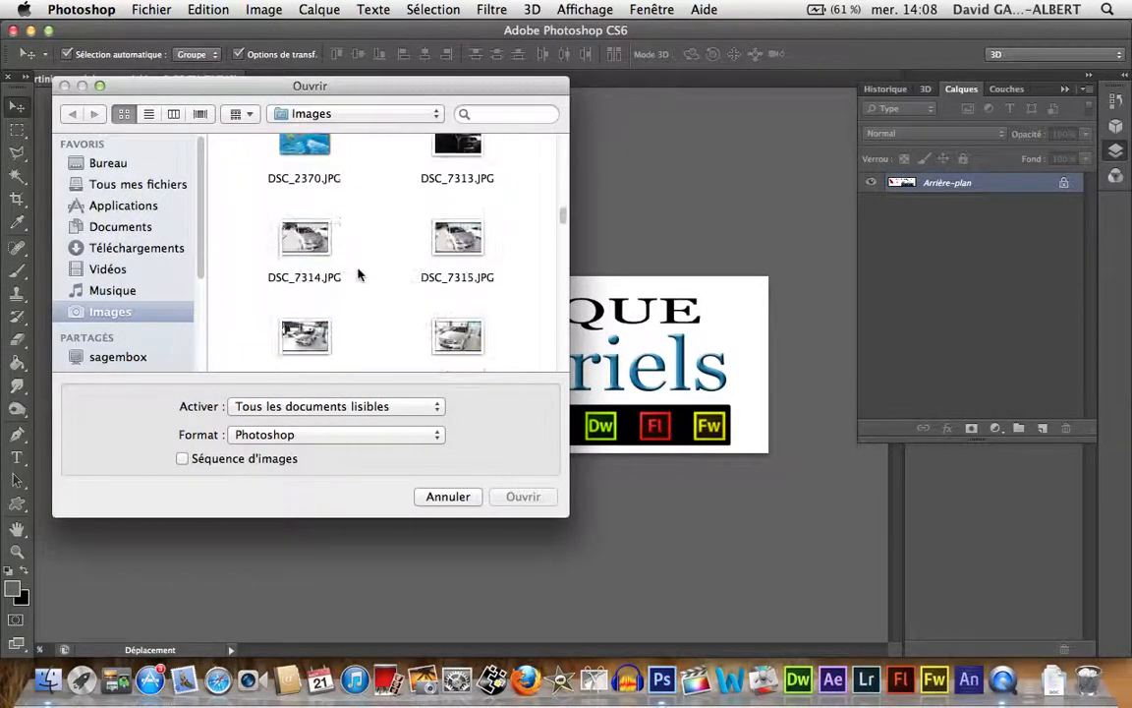
scroll(358, 275, up, 10)
scroll(359, 275, down, 3)
scroll(359, 275, down, 5)
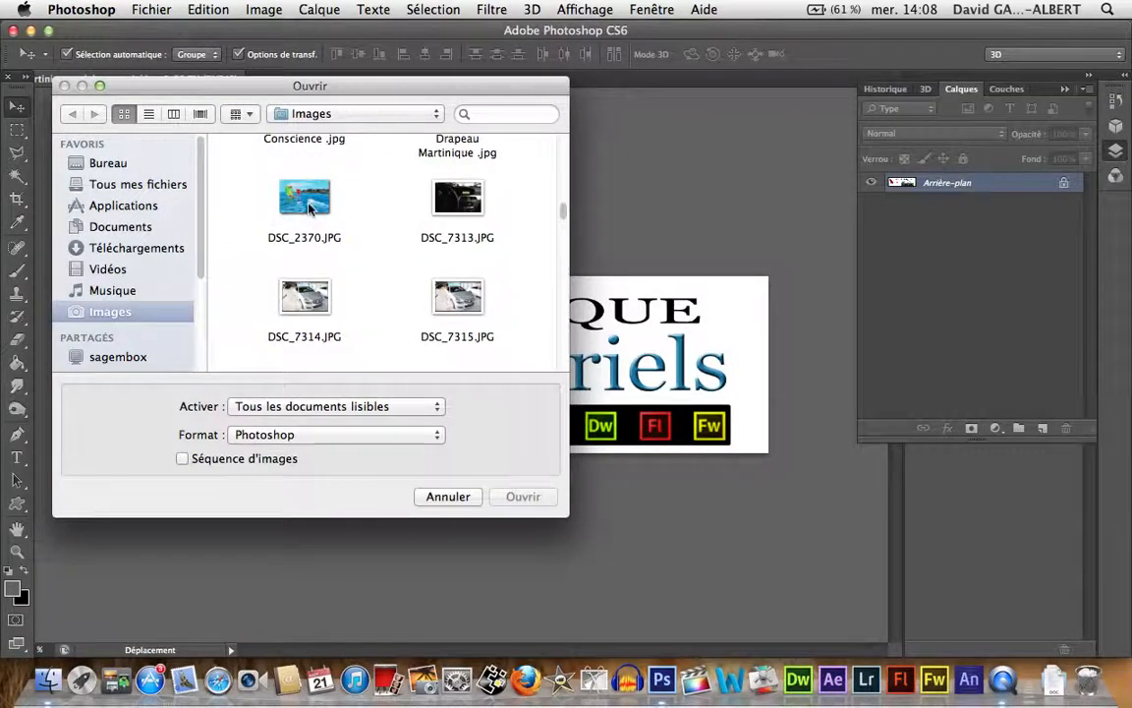
click(310, 206)
click(531, 498)
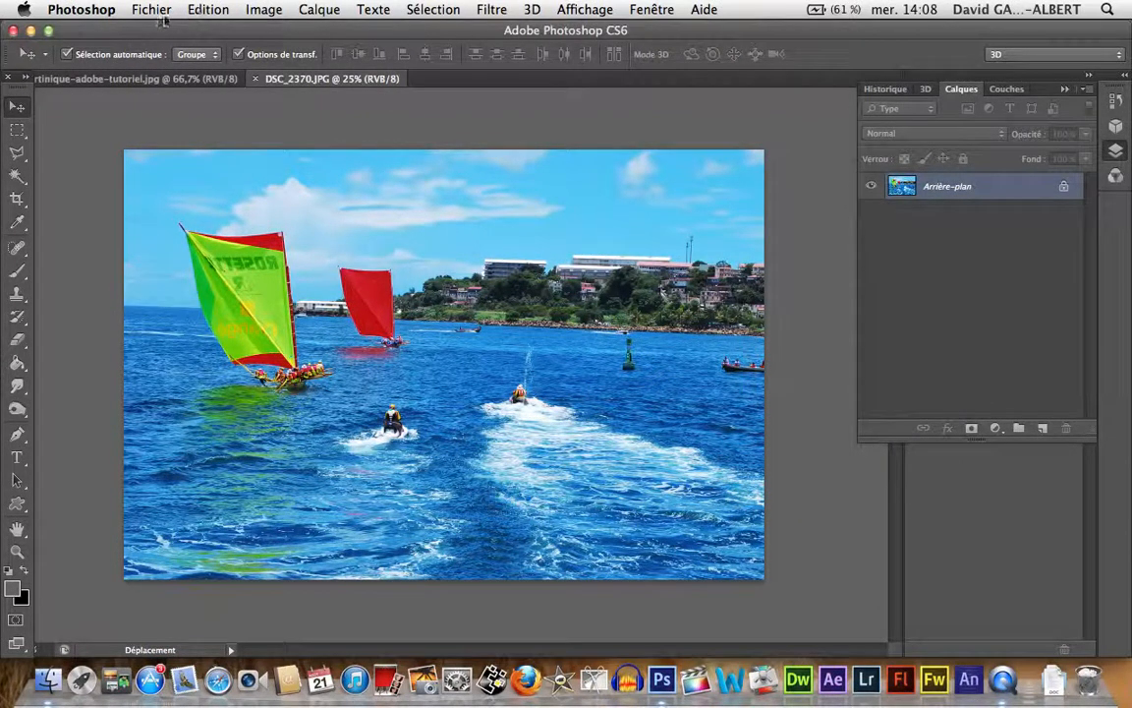
click(194, 15)
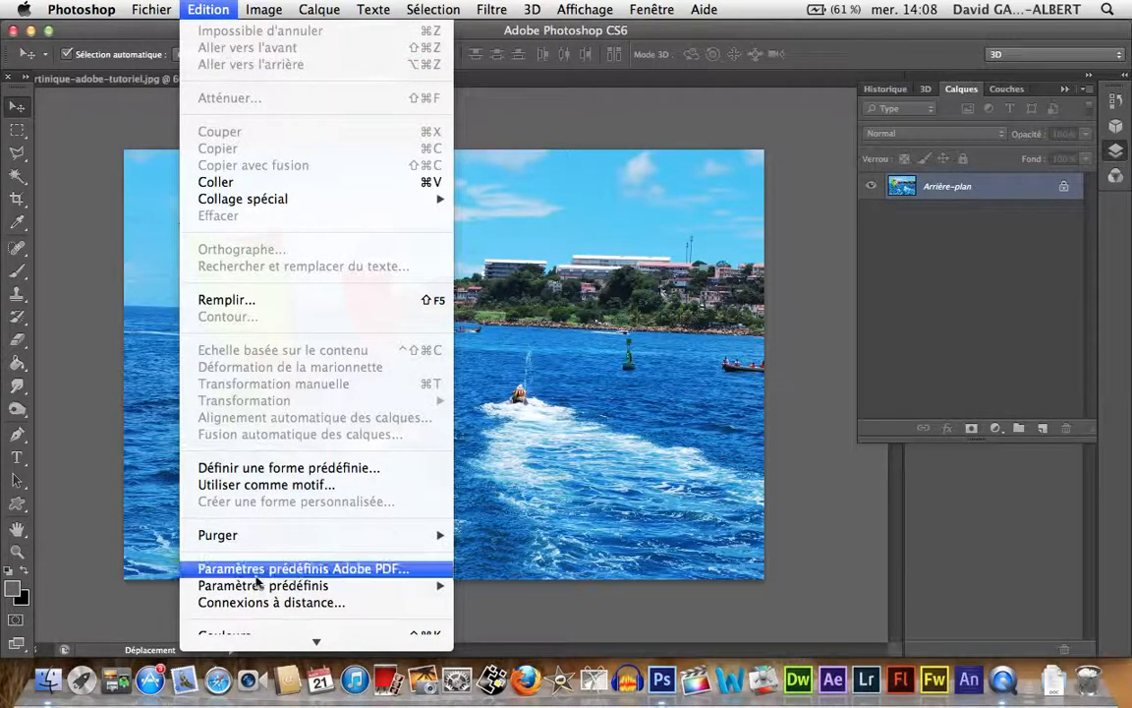
mouse_move(265, 12)
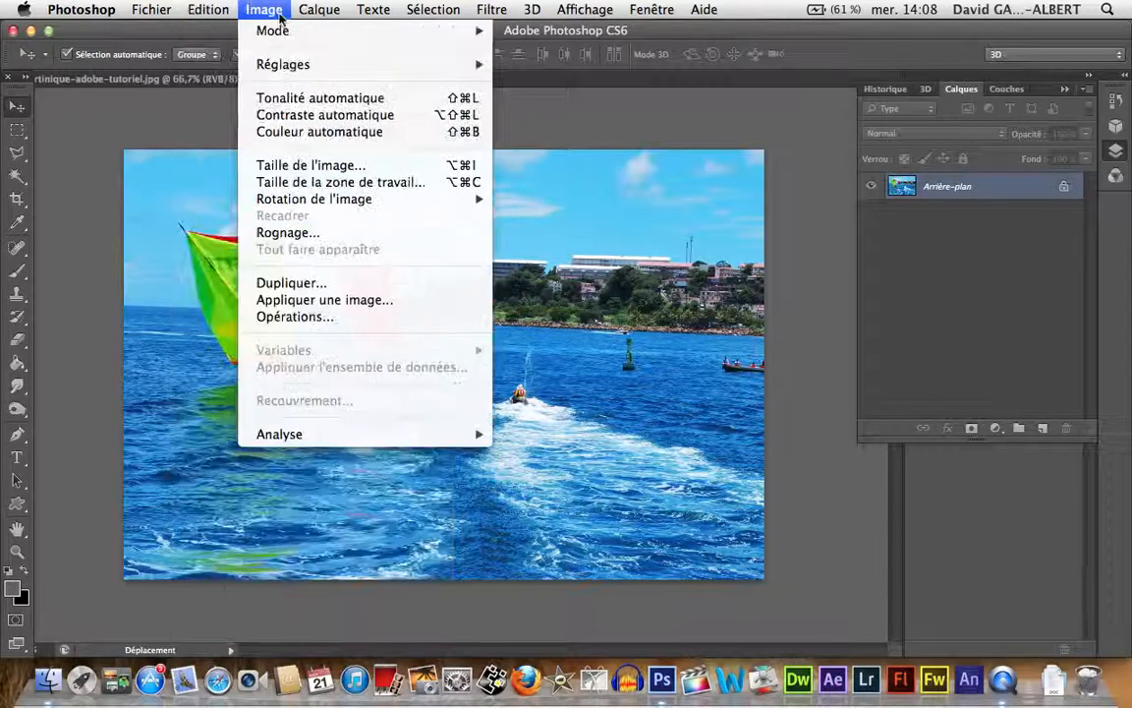
mouse_move(274, 35)
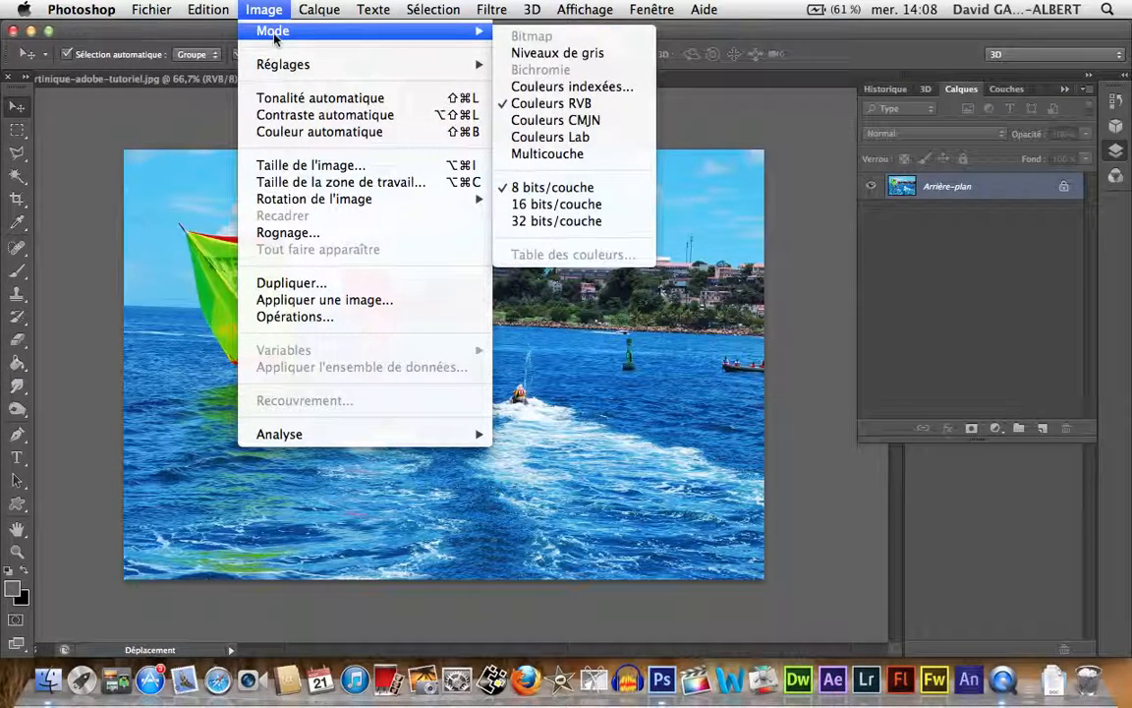
click(155, 109)
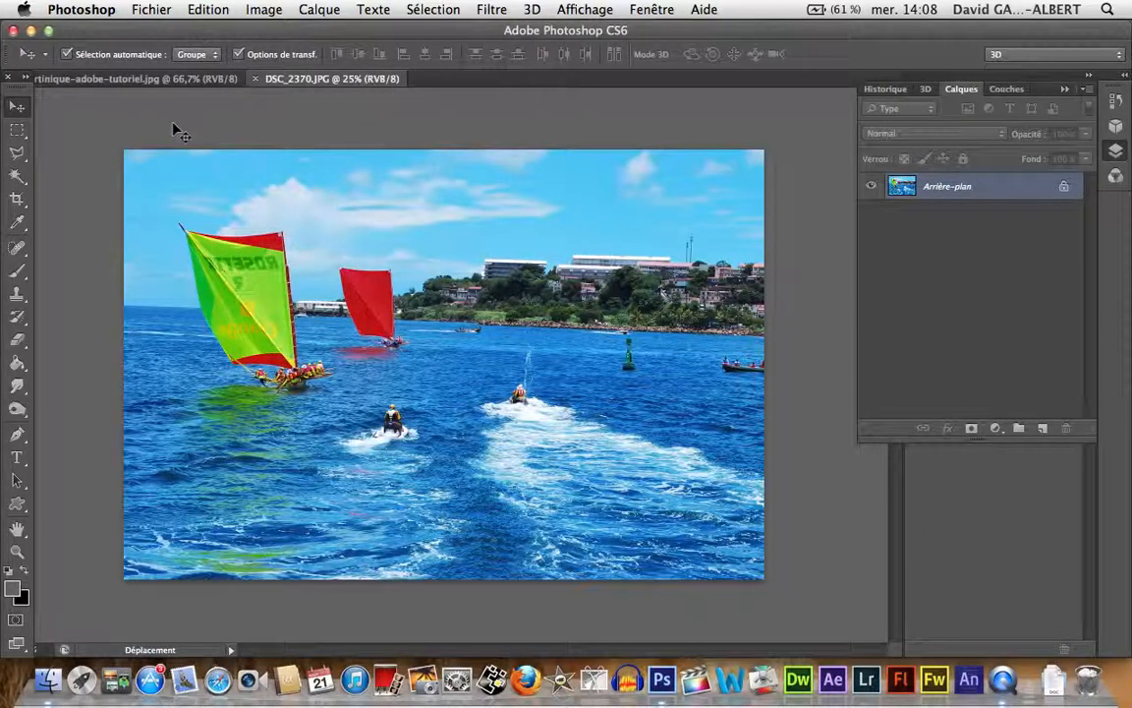
click(263, 11)
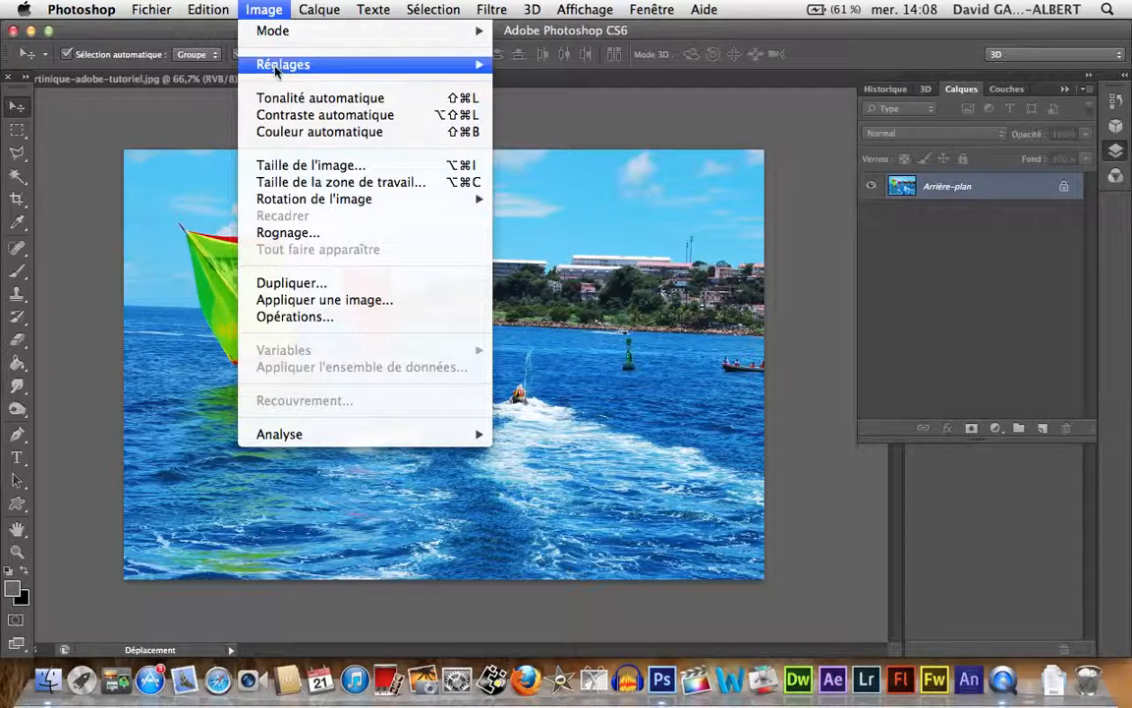
mouse_move(362, 67)
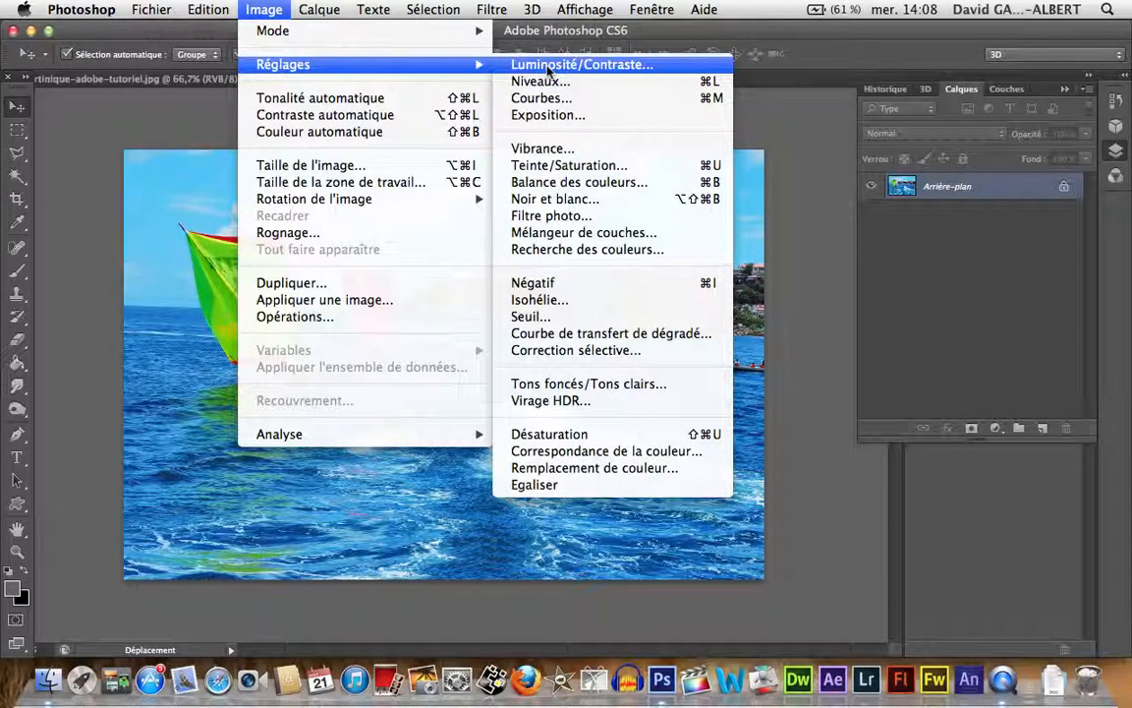
click(548, 65)
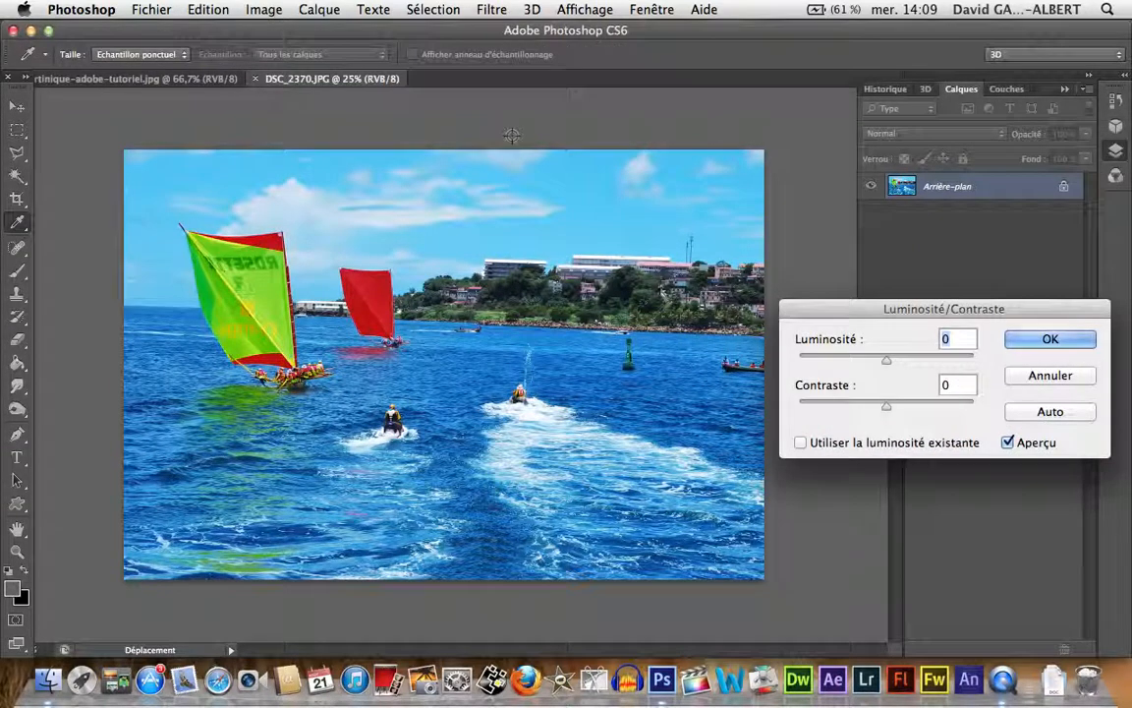
click(1028, 383)
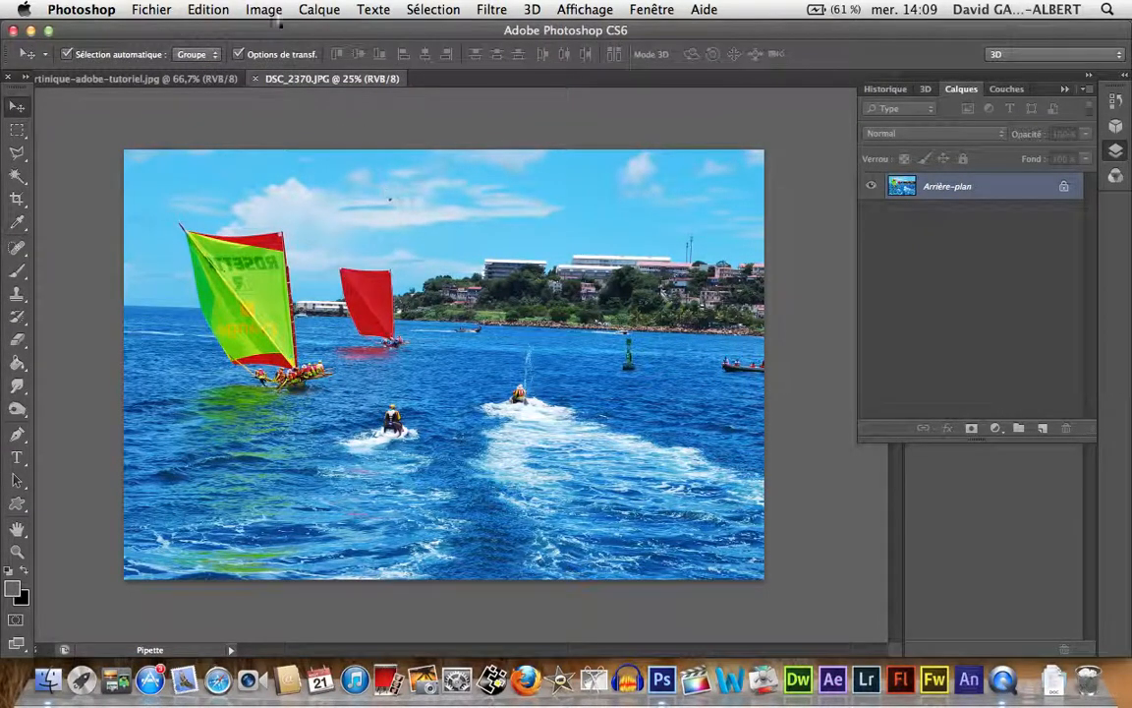
Darken the photo with a Brightness/Contrast adjustment, setting the brightness to -109.
click(250, 12)
mouse_move(285, 61)
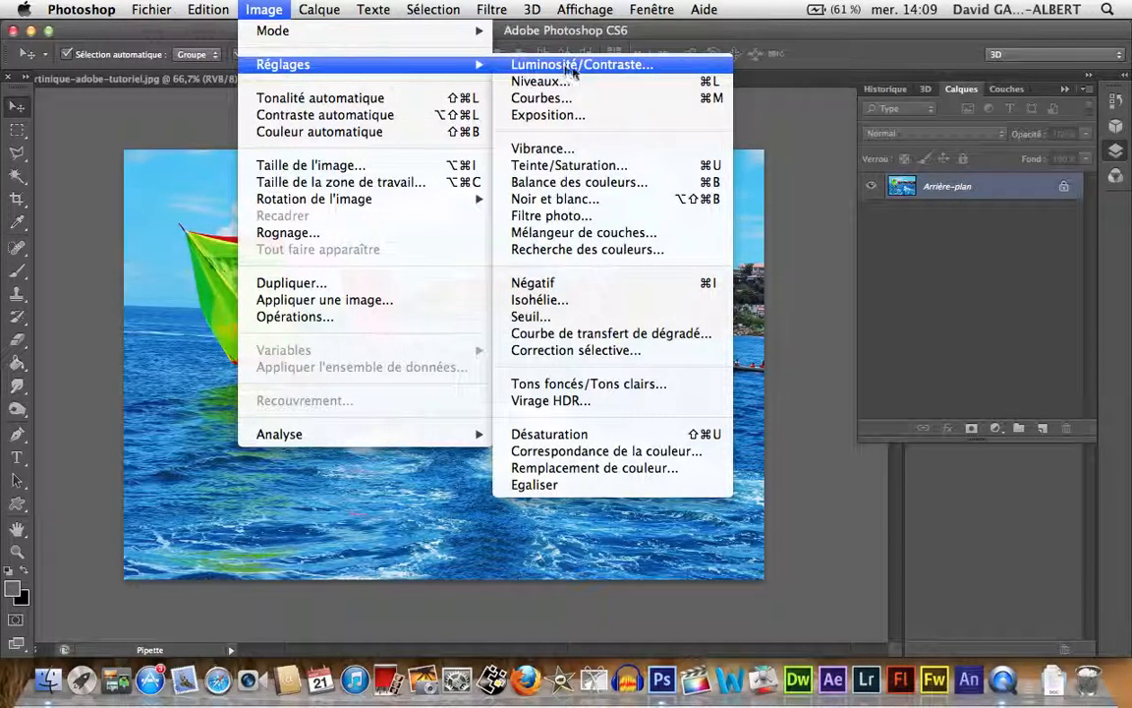
click(576, 71)
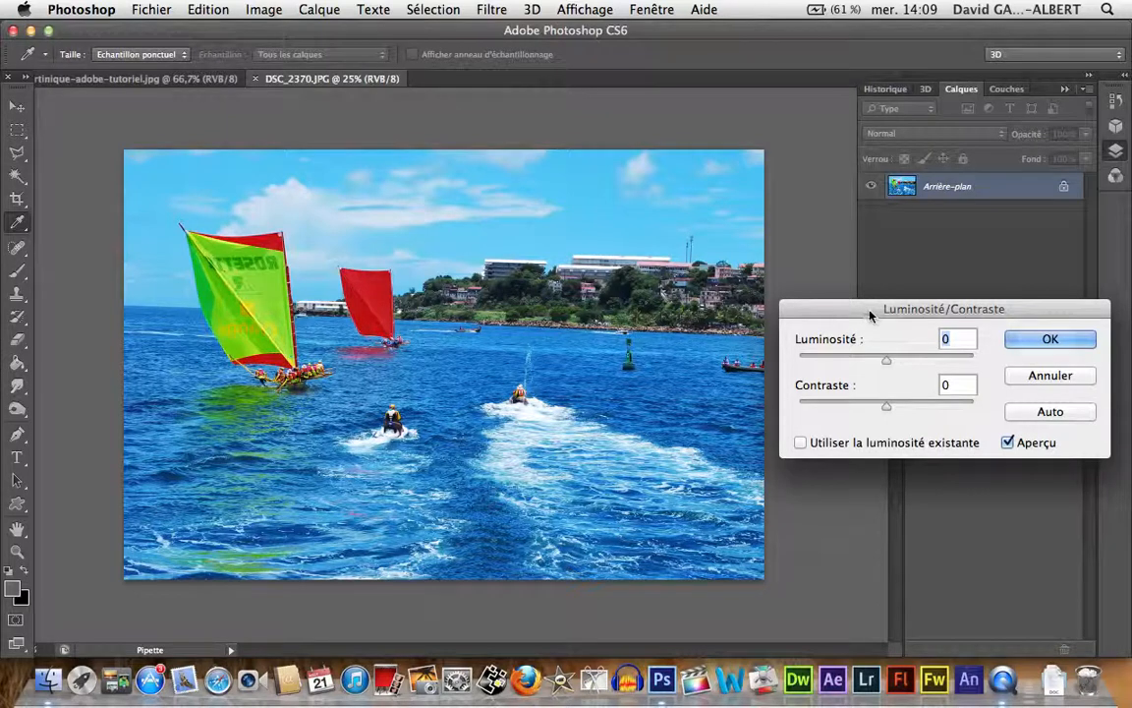
drag(873, 315, 782, 305)
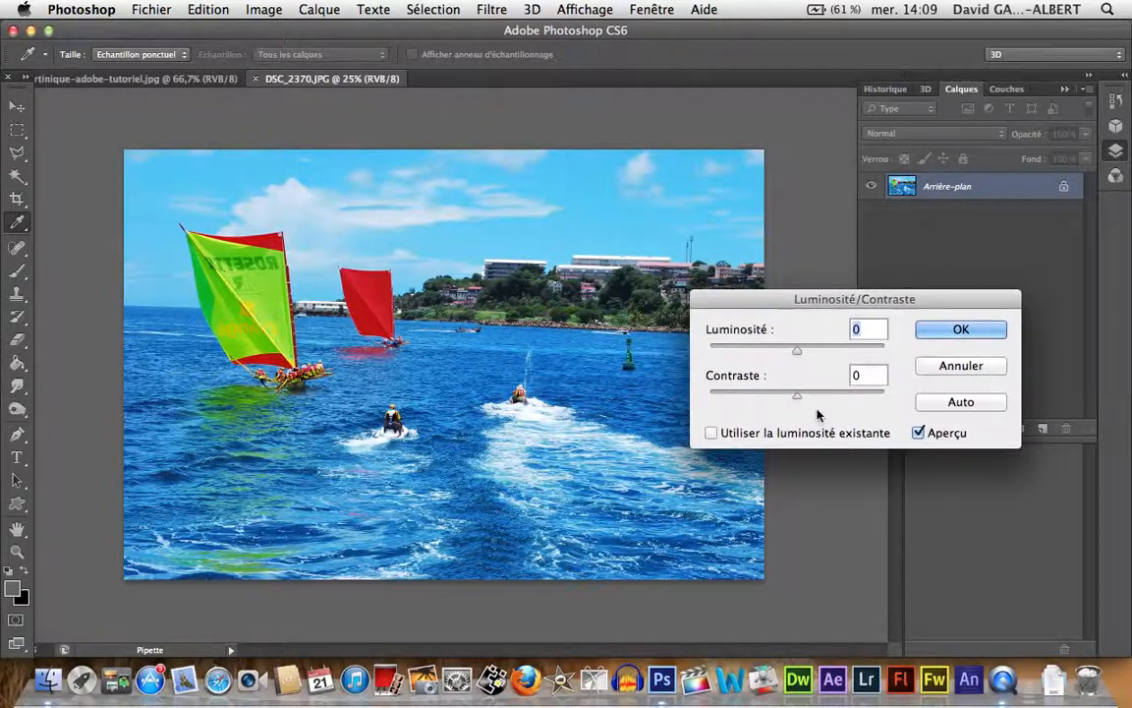
drag(797, 350, 735, 362)
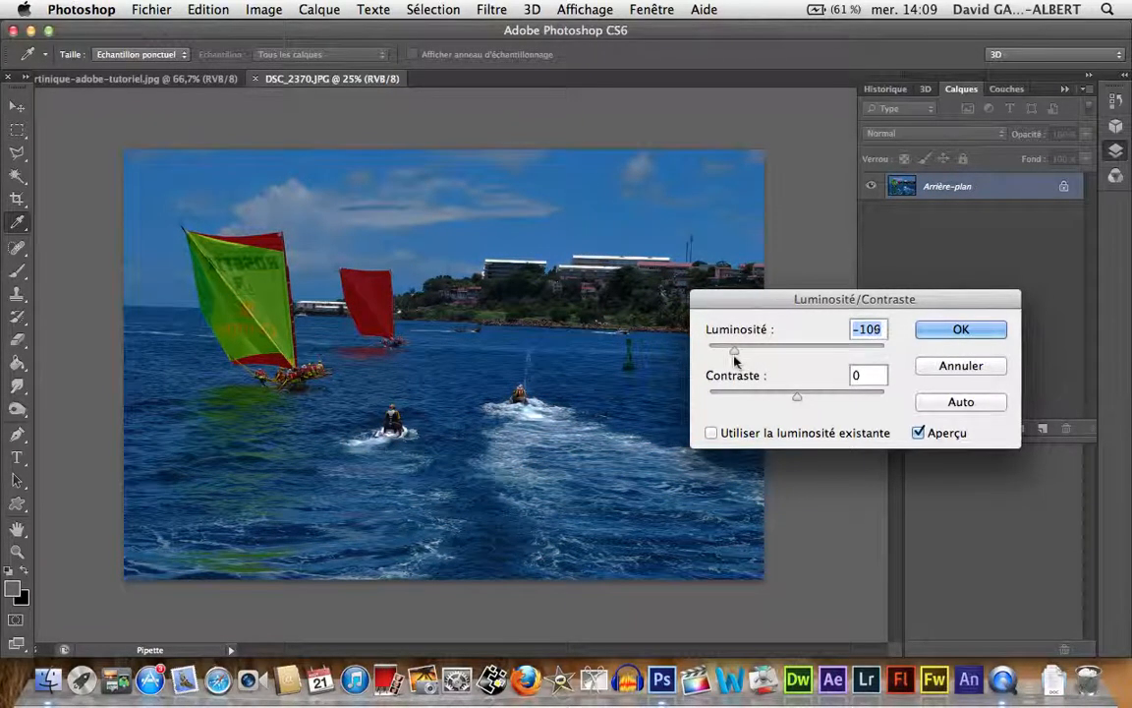
click(953, 331)
key(v)
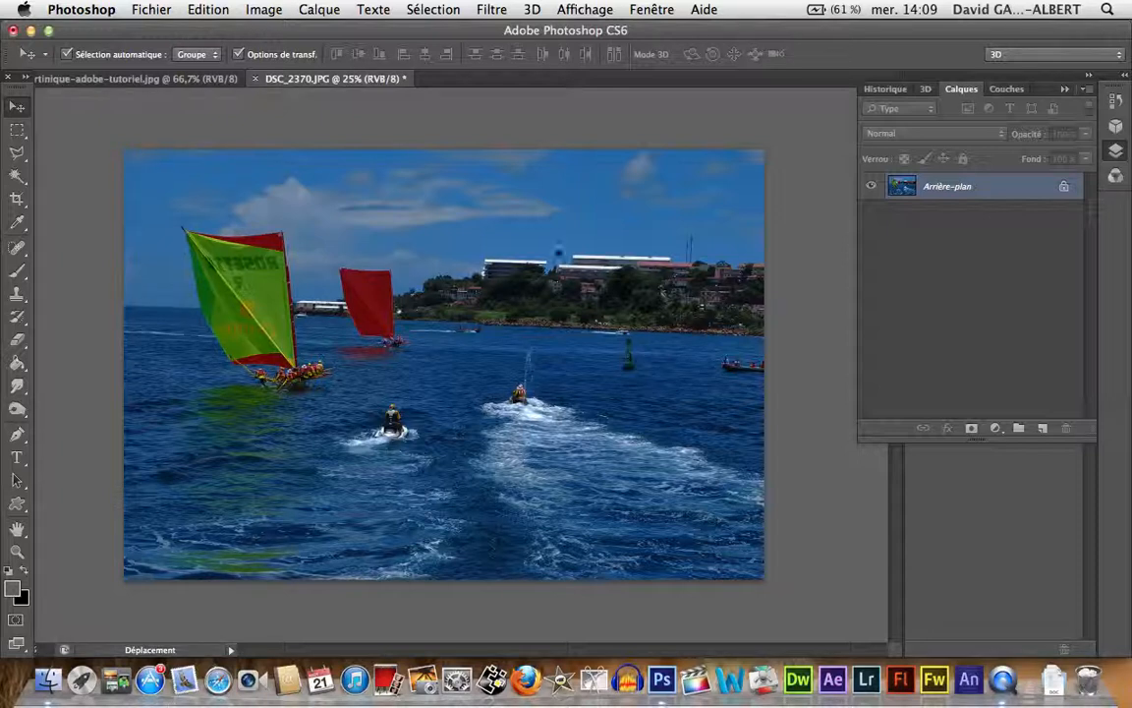
Undo and restore the brightness adjustment, and step back in the history to the state before it.
click(219, 12)
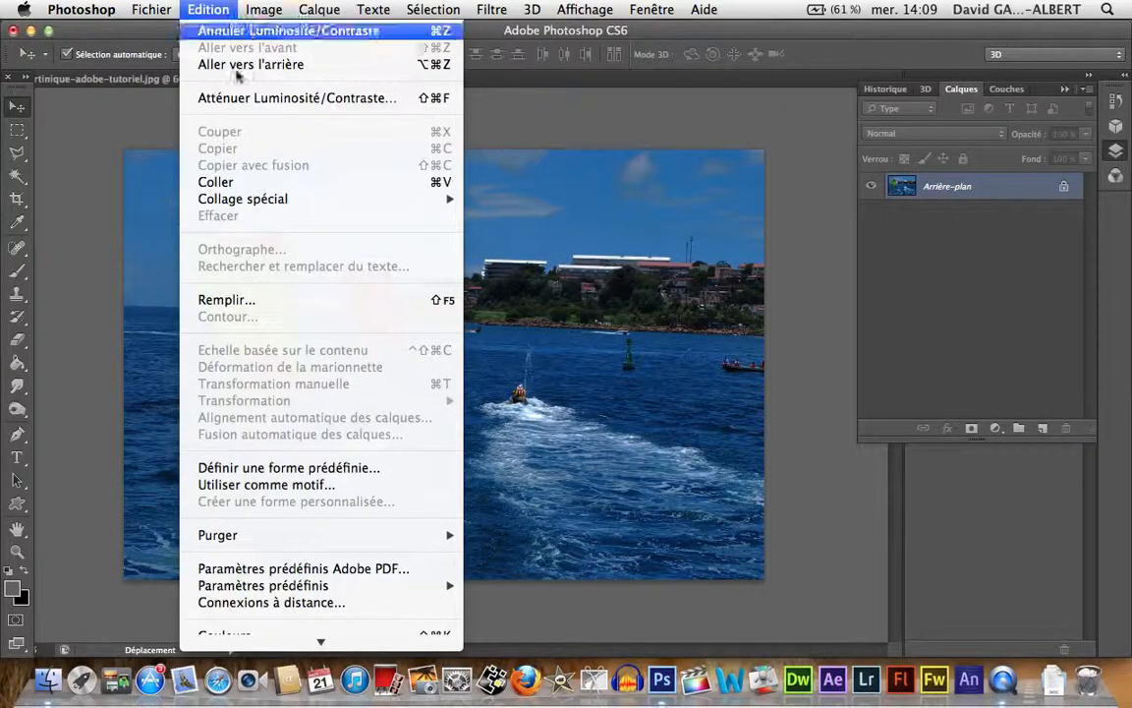
click(261, 32)
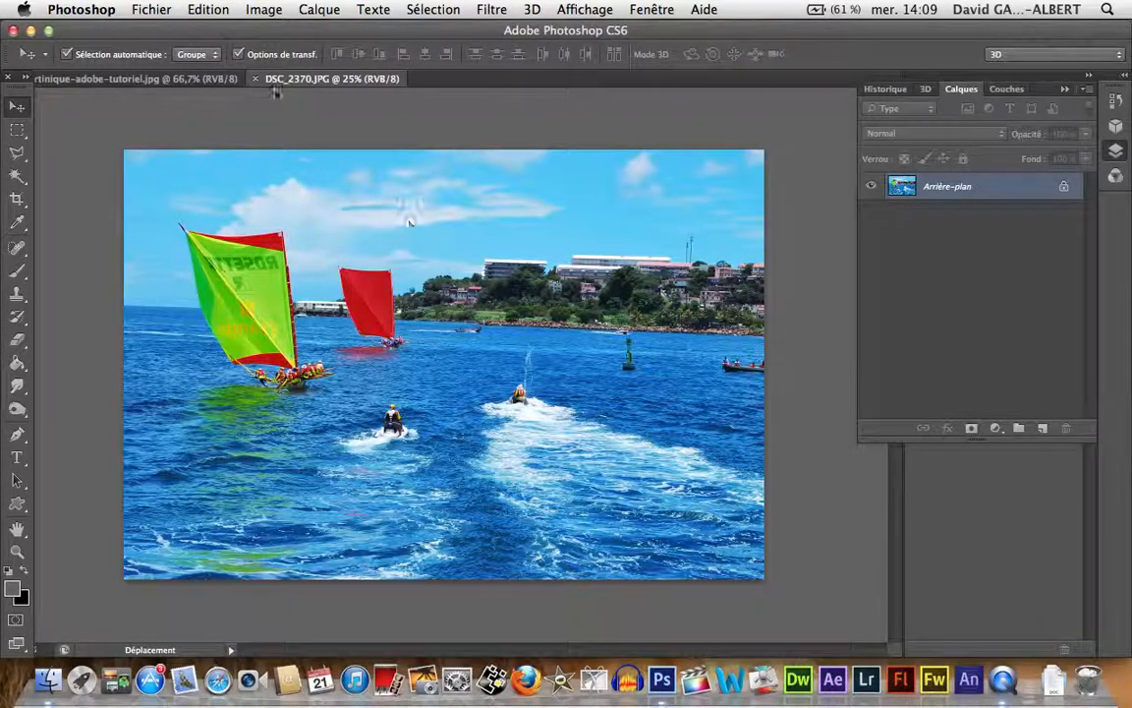
click(208, 11)
click(224, 30)
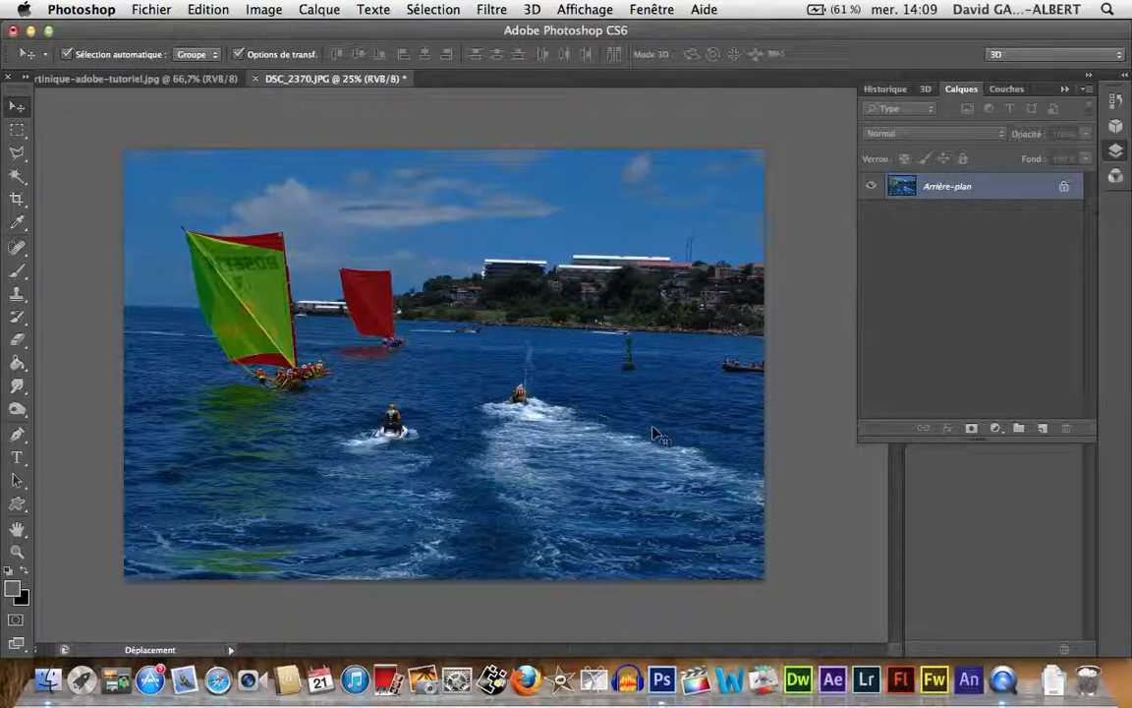
click(207, 10)
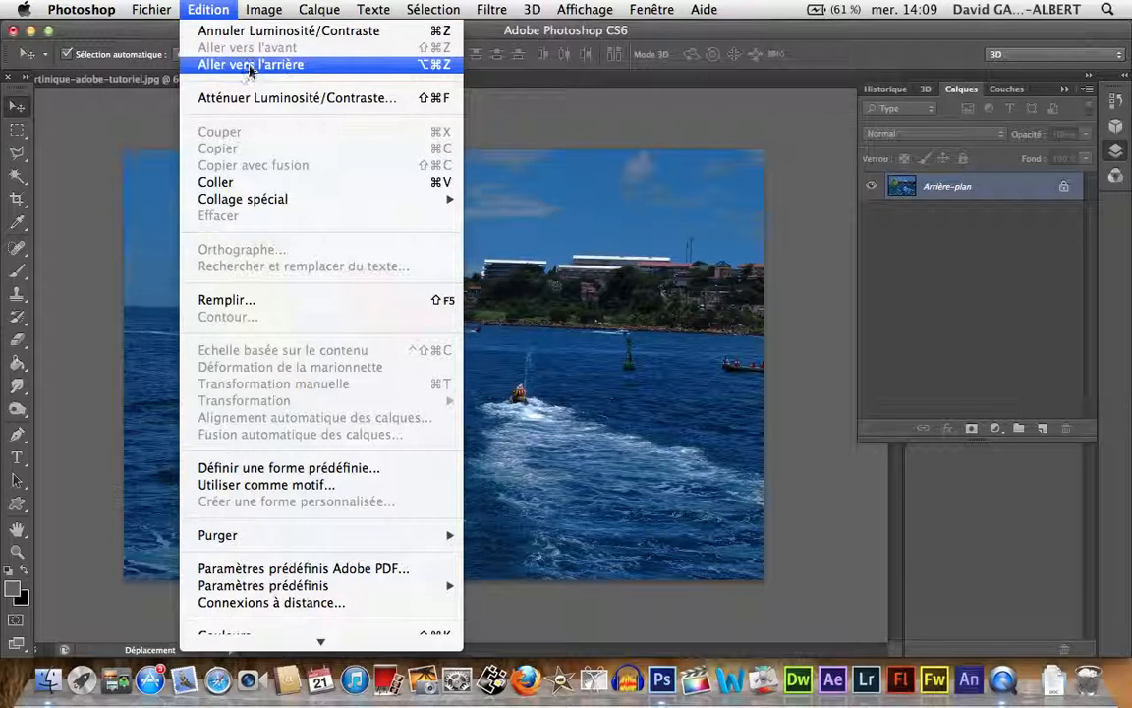
click(250, 65)
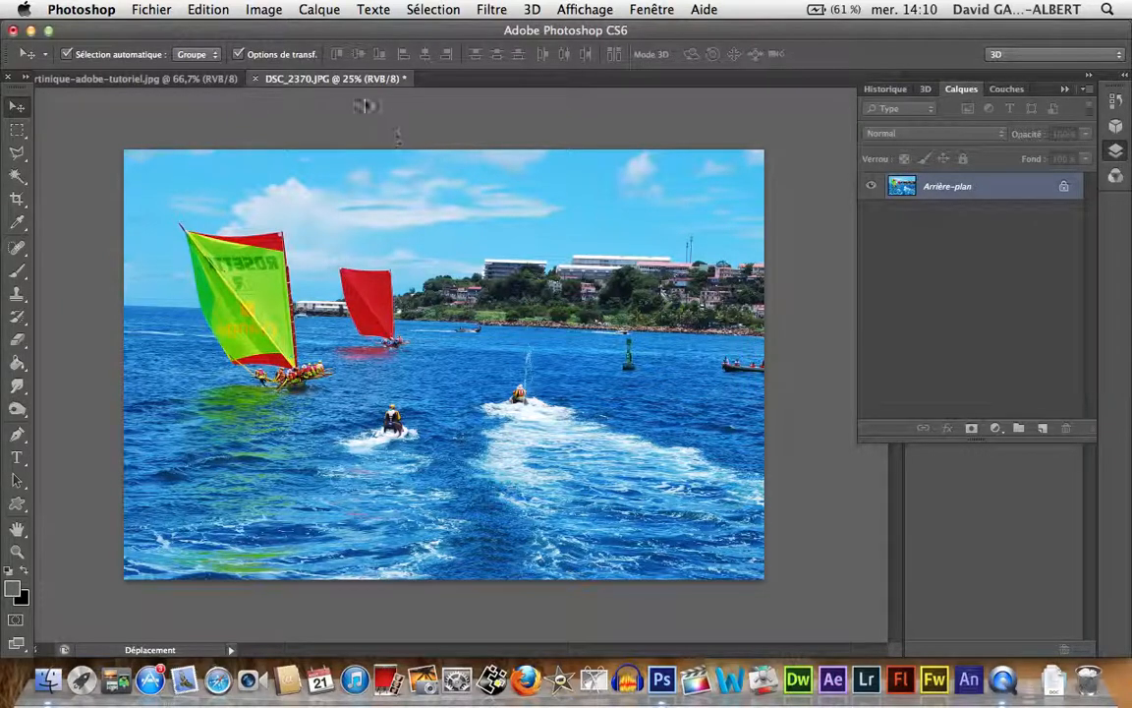
Apply a selective colour correction to the photo, raising cyan in the reds and setting yellow in the blues to +90%.
click(267, 11)
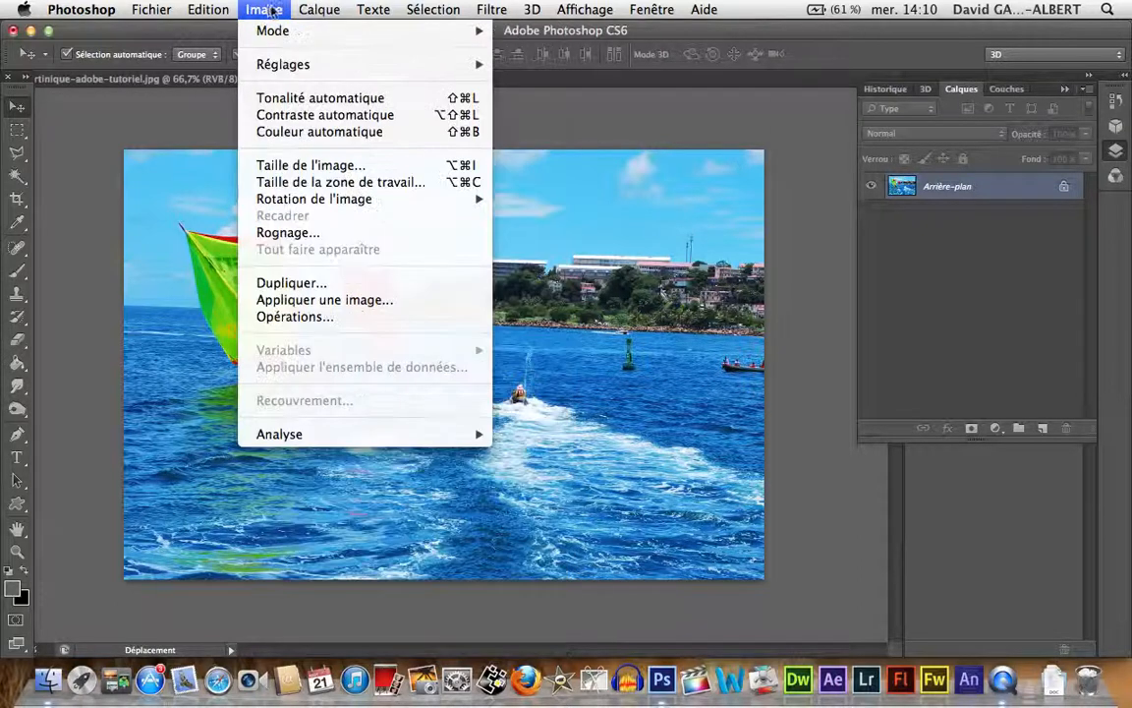
mouse_move(279, 67)
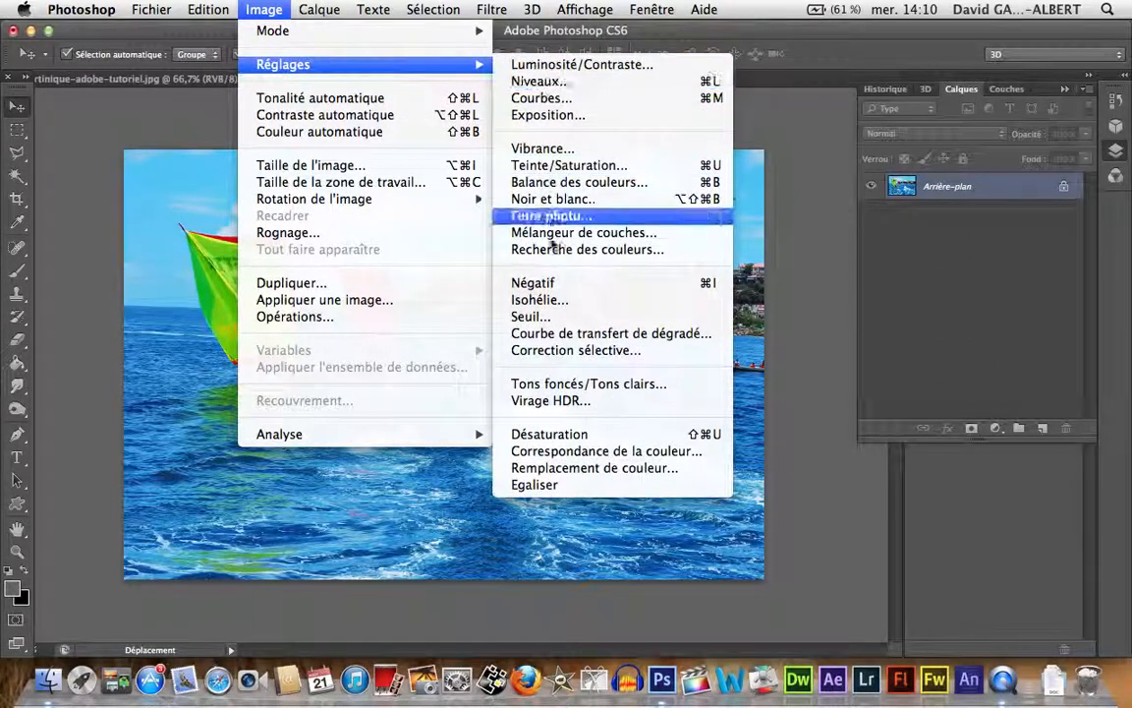
click(551, 351)
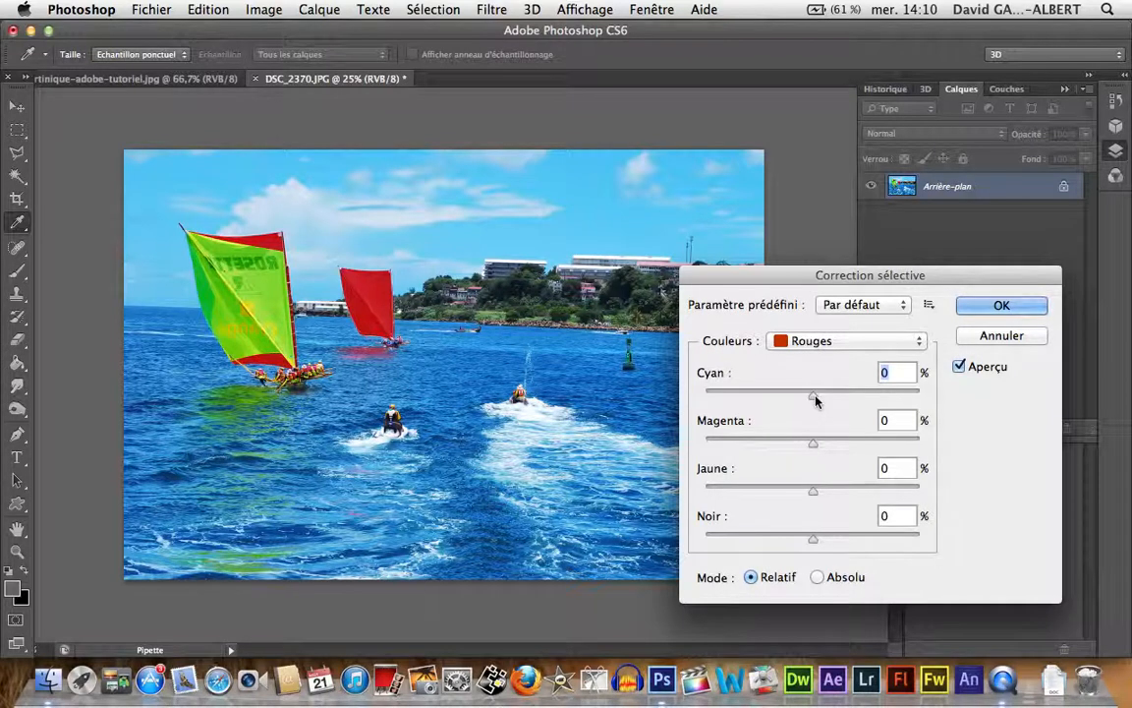
drag(815, 400, 854, 421)
click(920, 341)
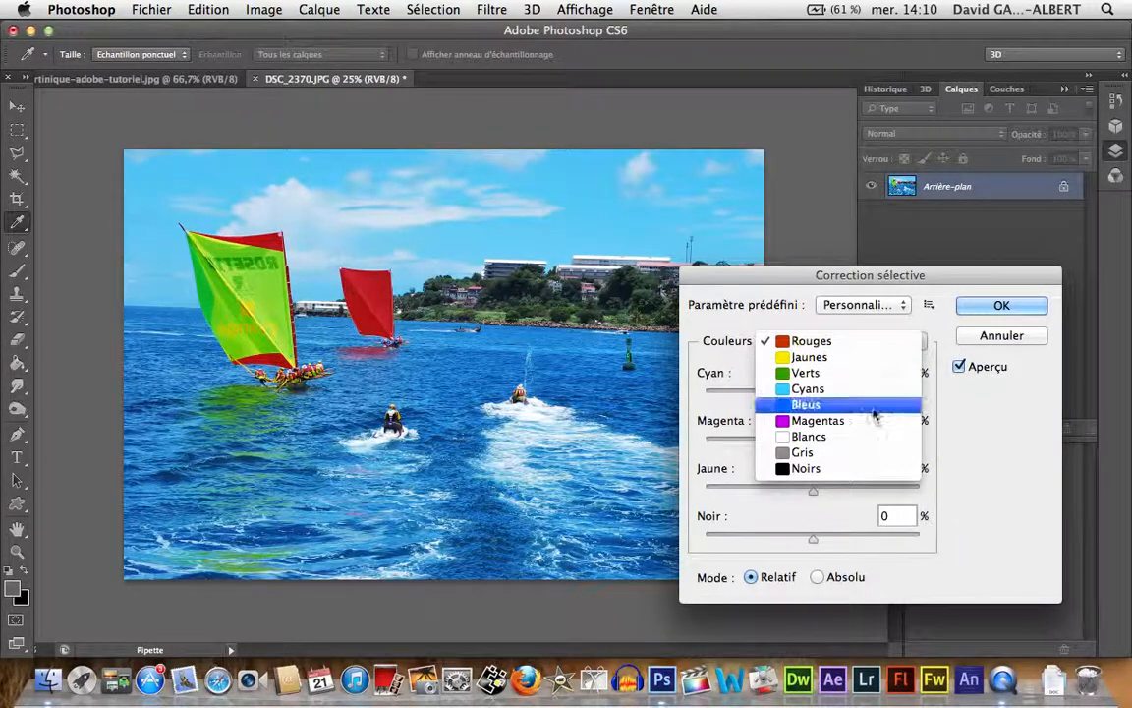
click(847, 405)
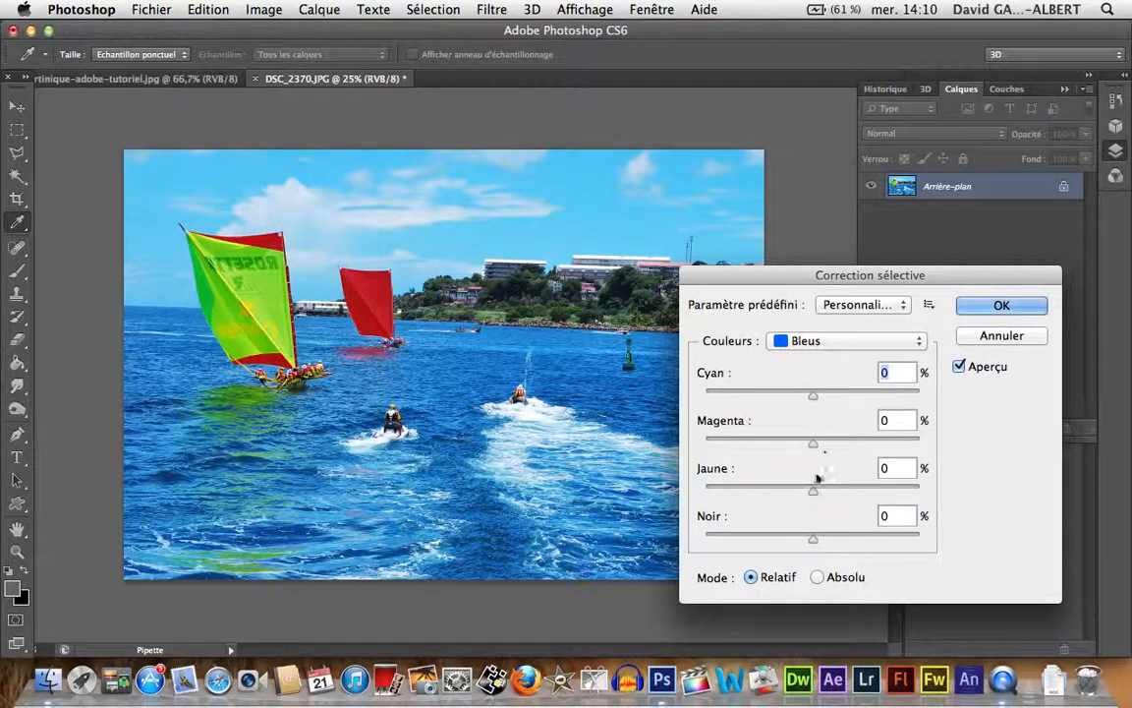
drag(816, 496, 910, 508)
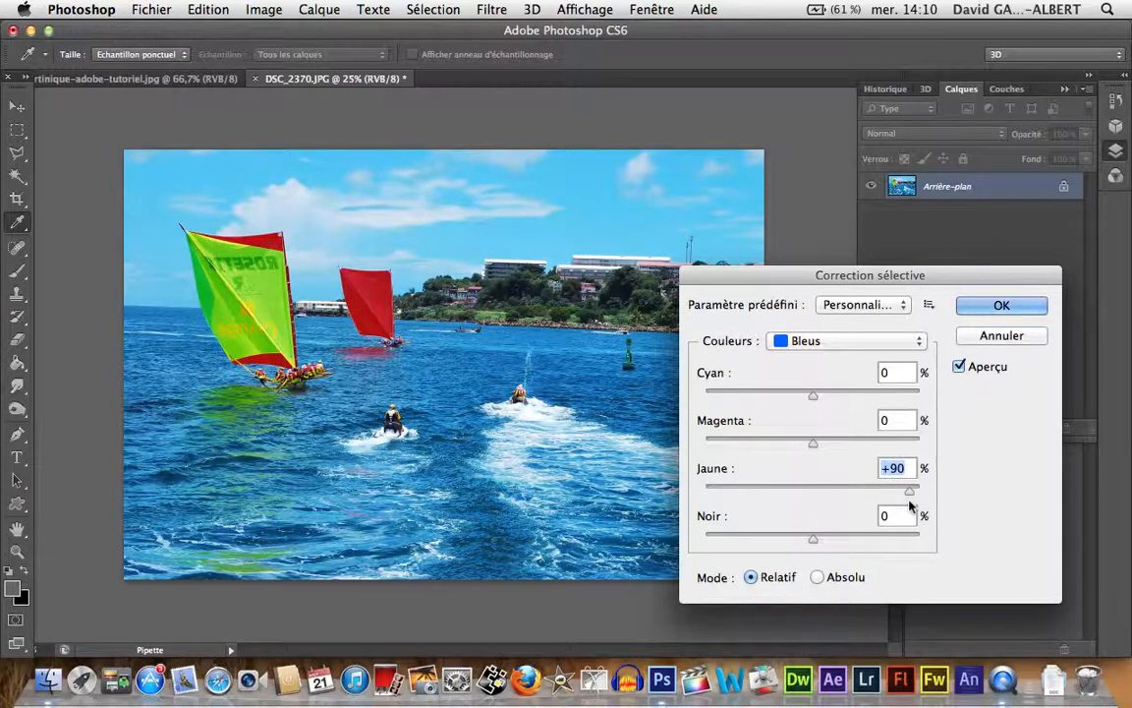
click(999, 305)
key(v)
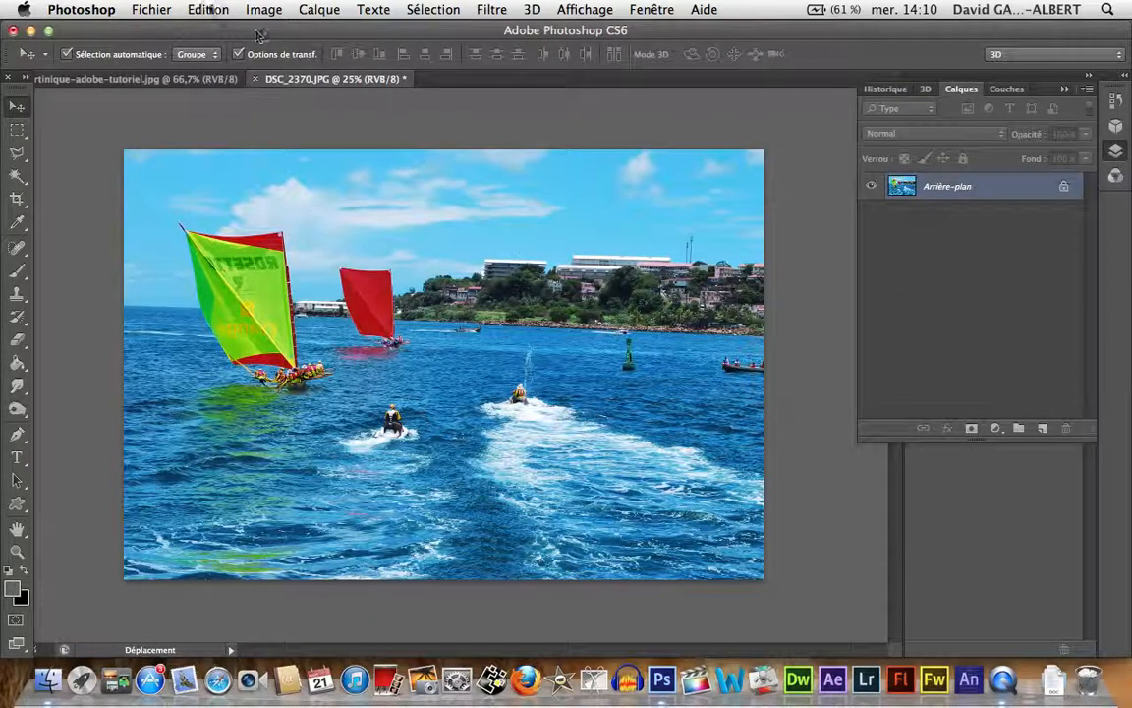
Undo the selective colour correction.
click(191, 8)
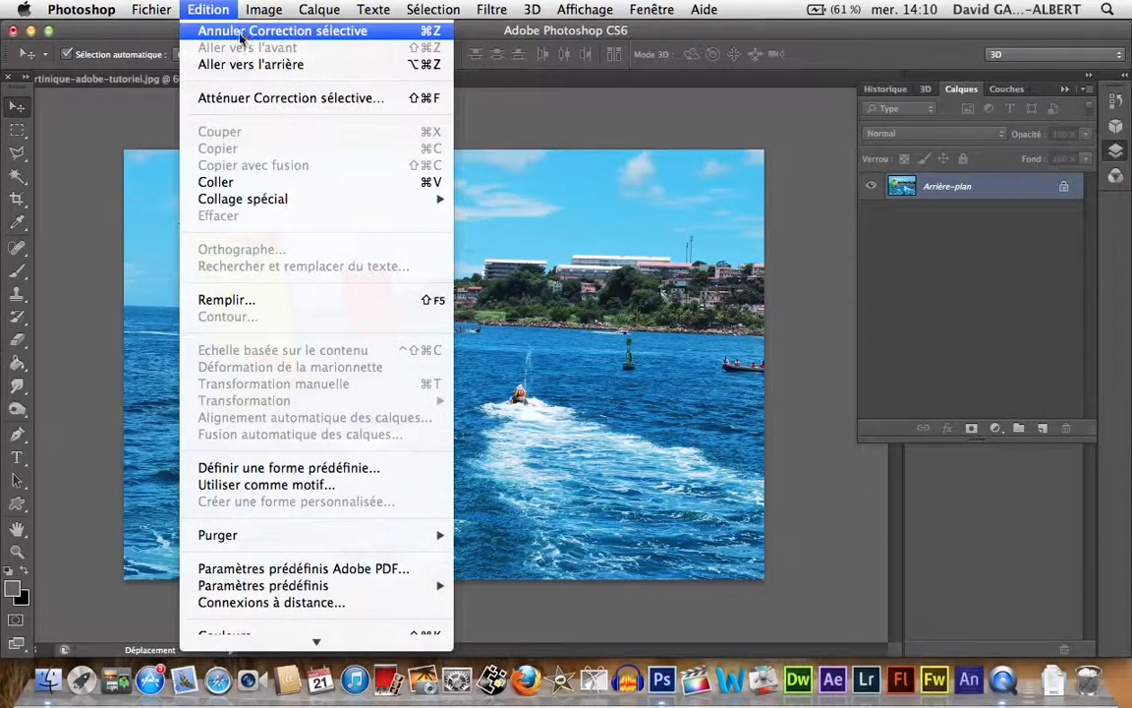
click(241, 32)
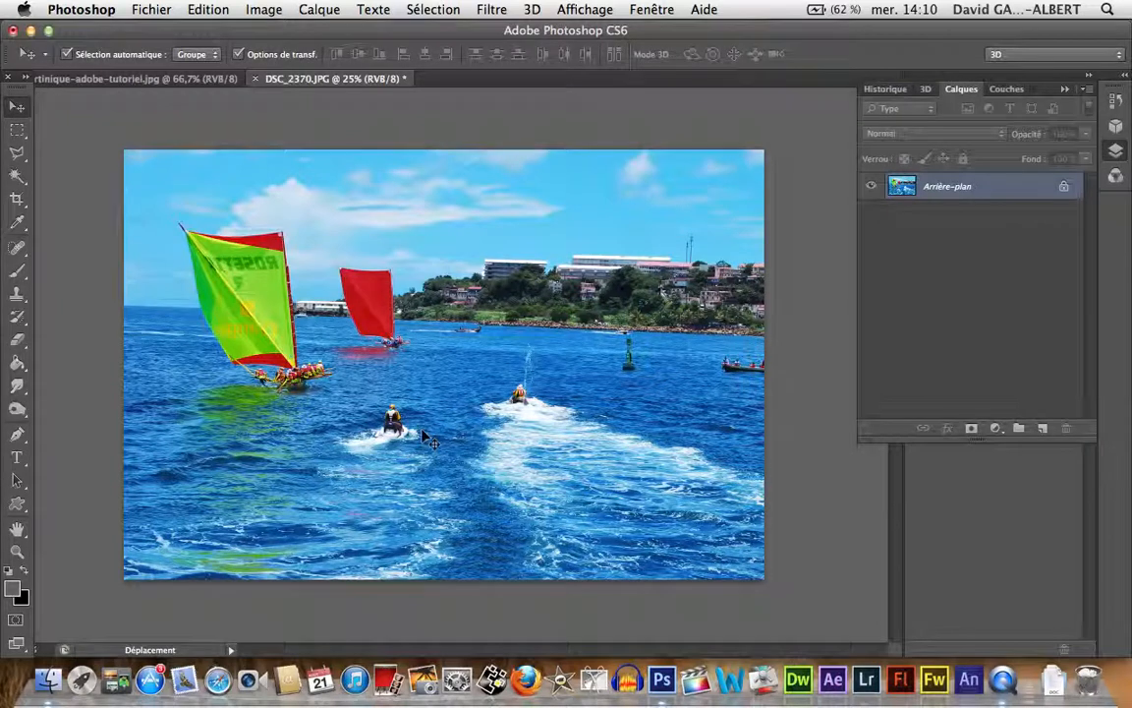
click(320, 9)
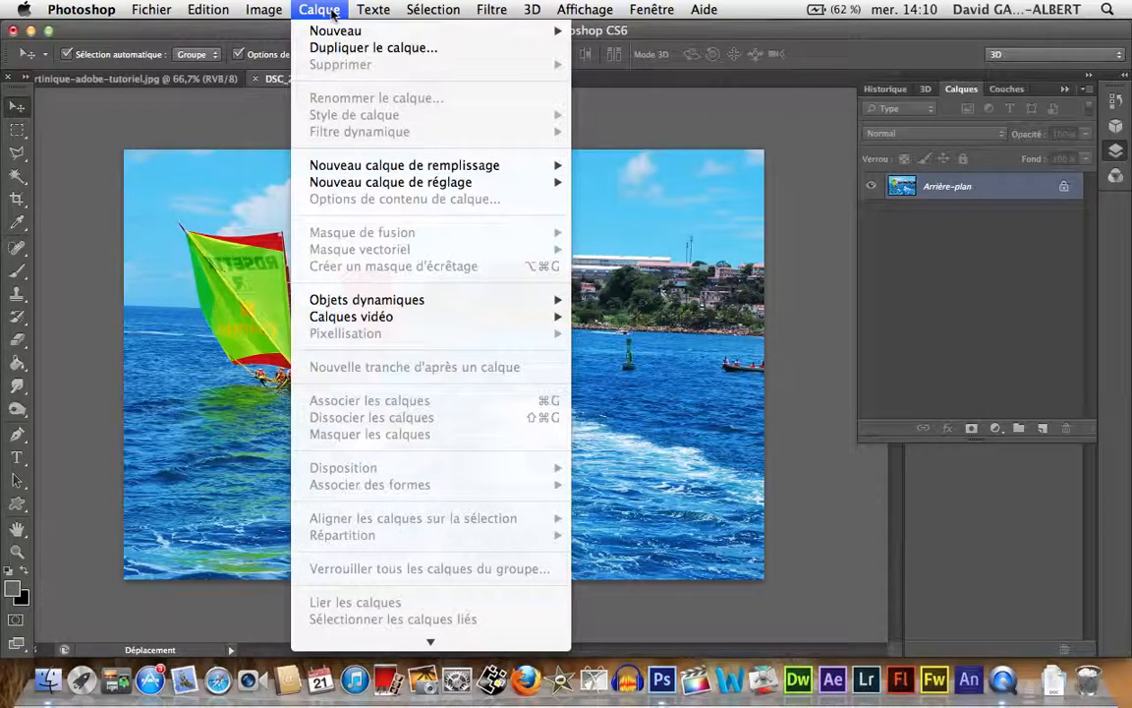
mouse_move(334, 35)
click(105, 352)
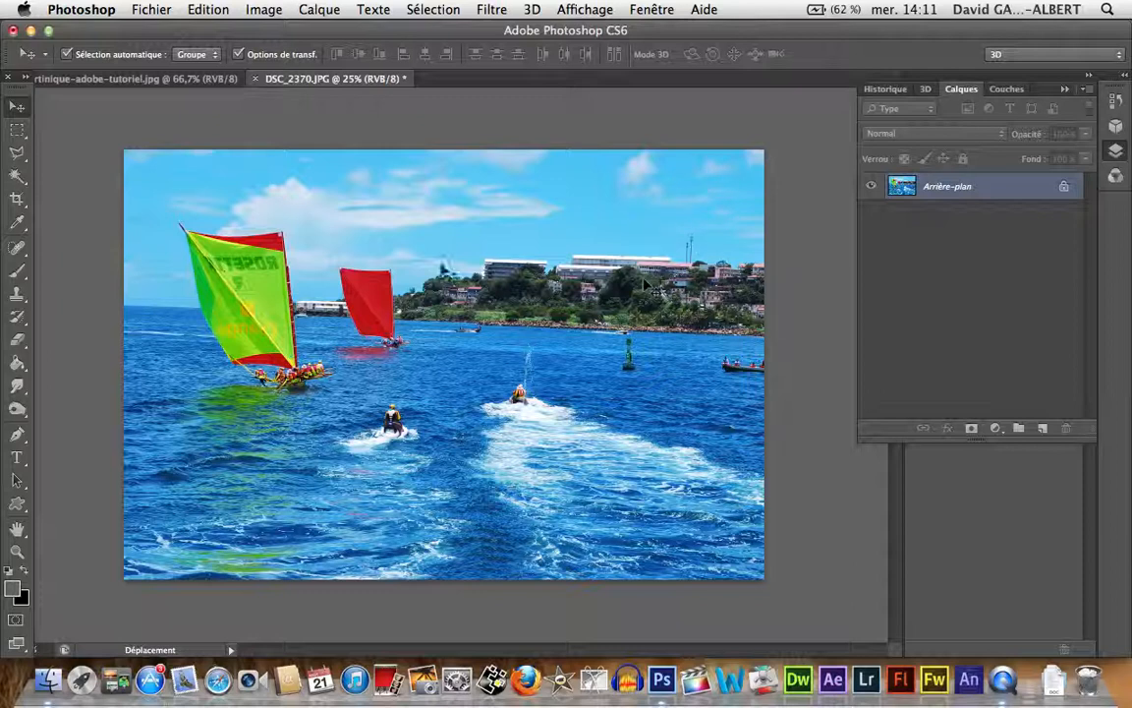
click(148, 10)
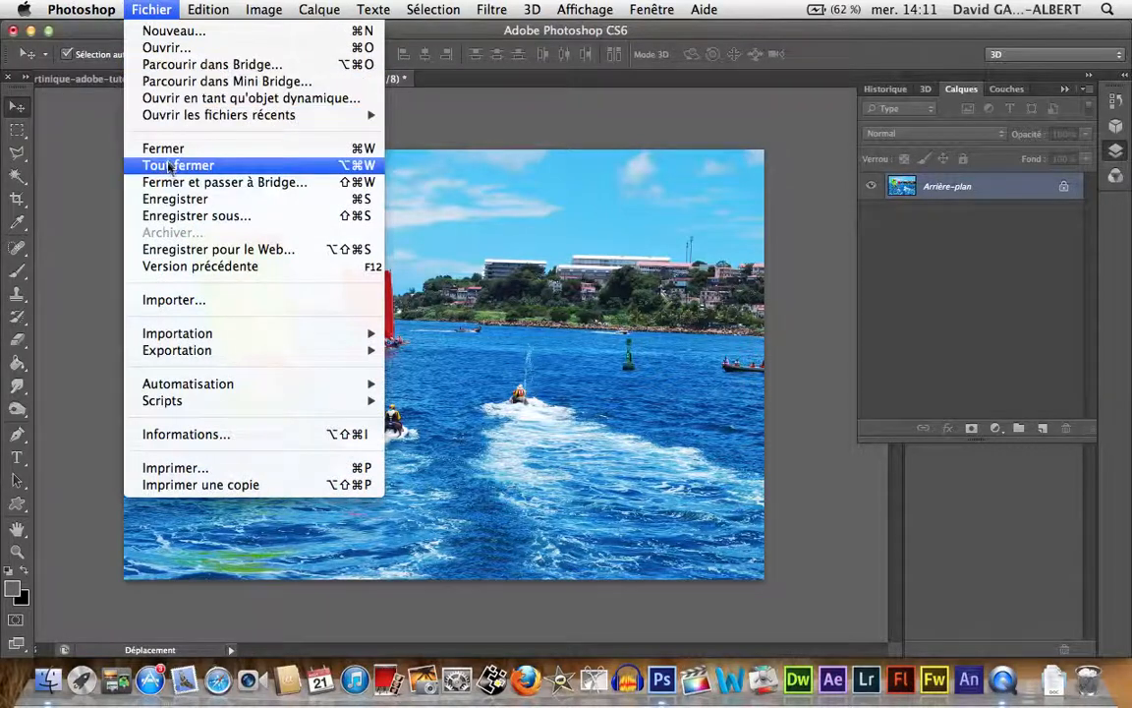
Open the carte-martinique image from the Images folder.
click(163, 48)
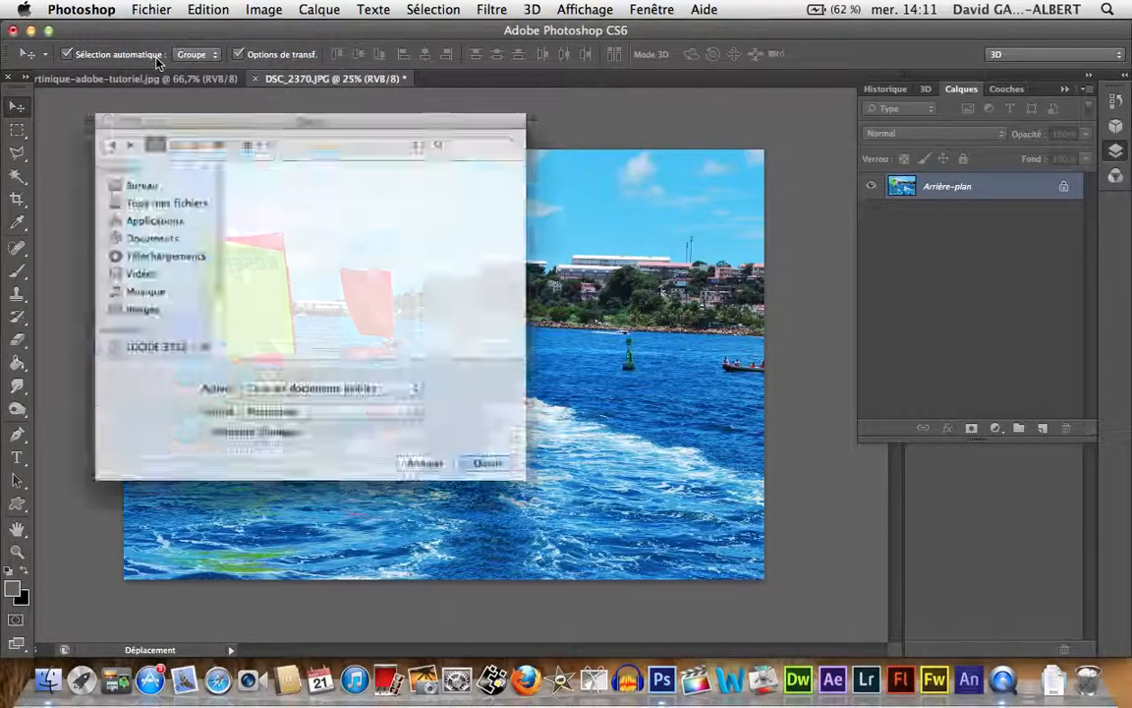
scroll(270, 286, down, 10)
scroll(275, 276, up, 1)
scroll(276, 274, up, 3)
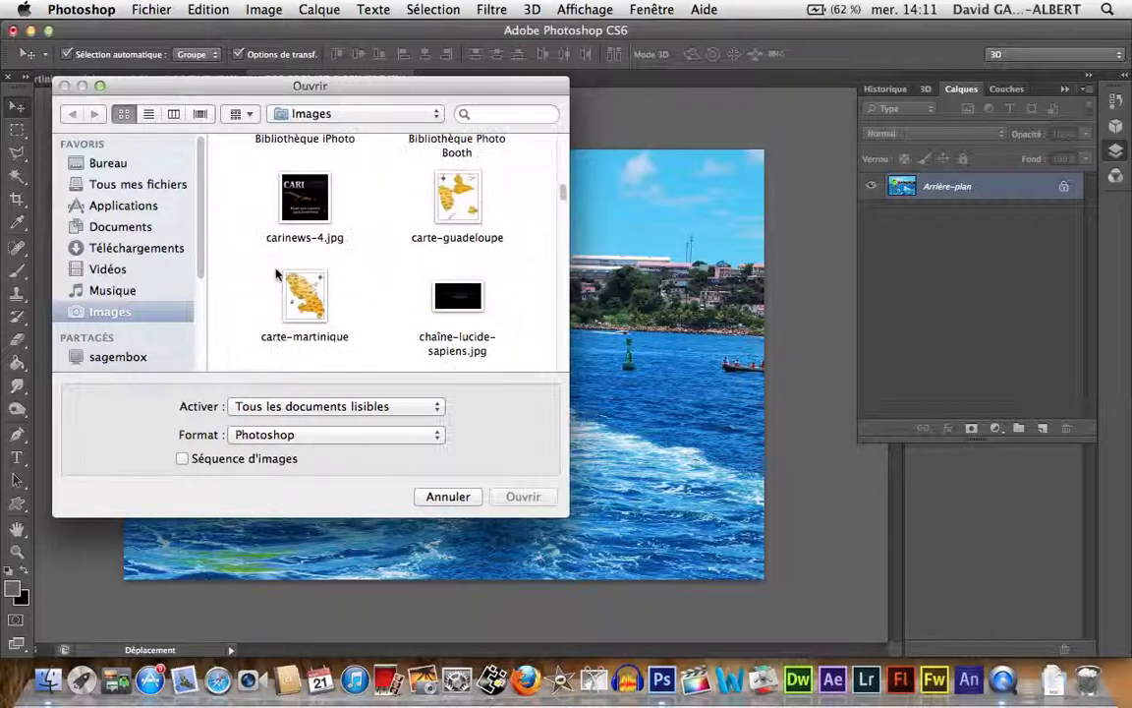
click(312, 334)
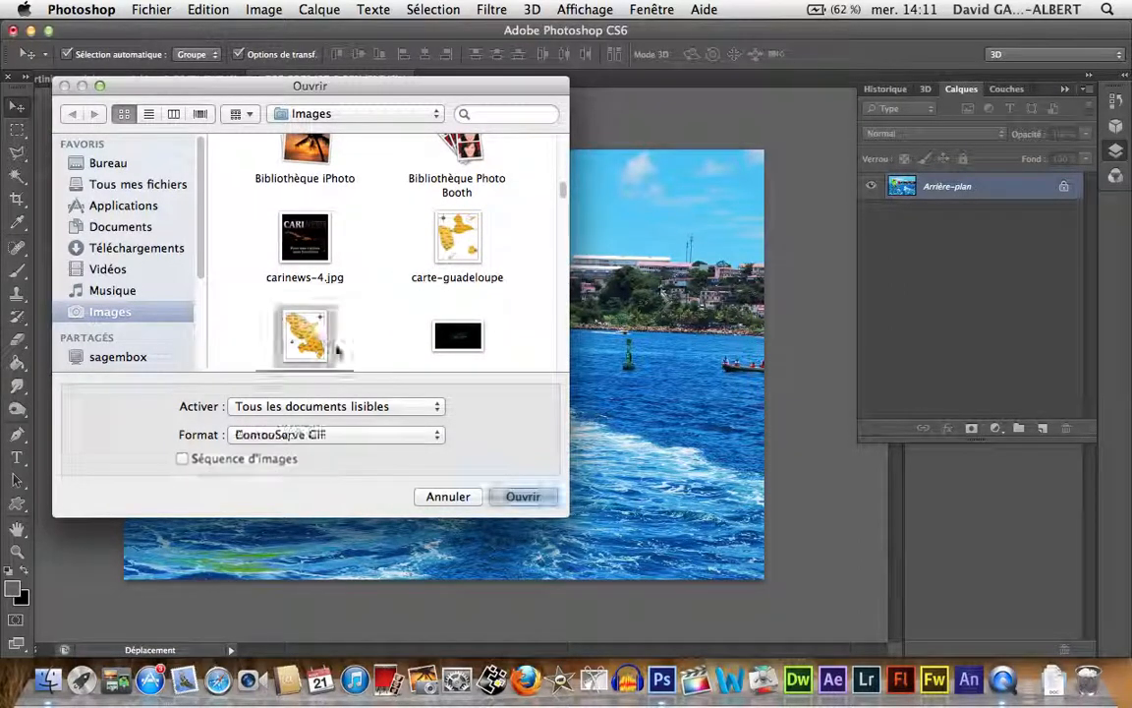
click(524, 497)
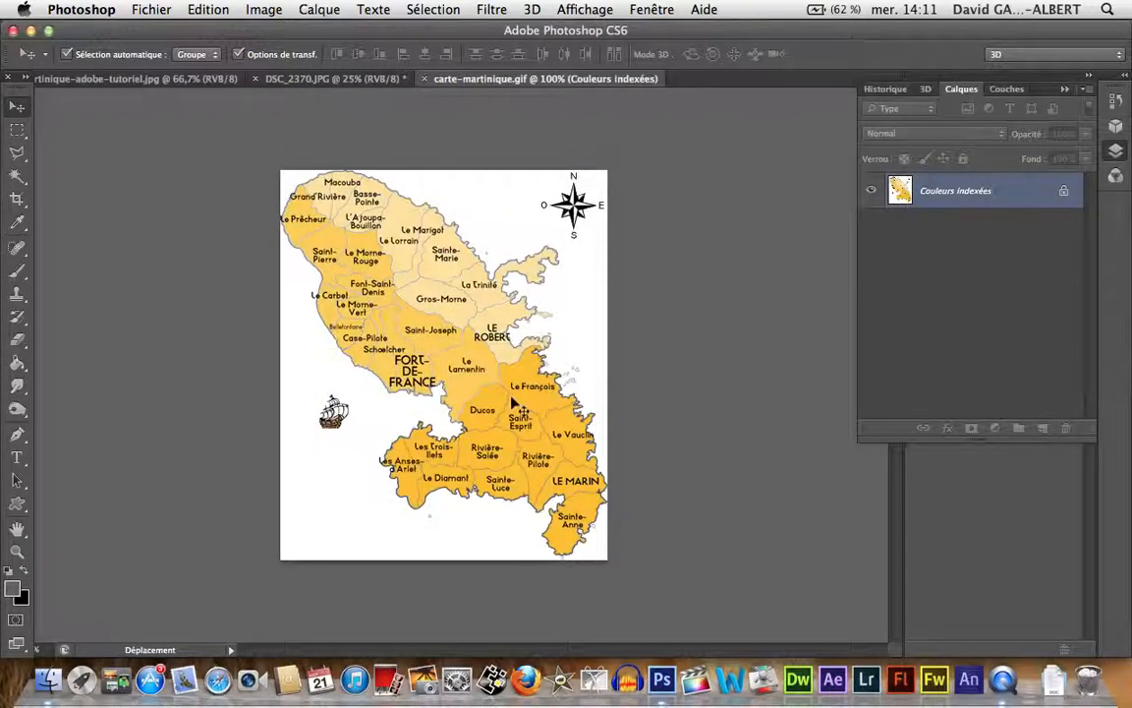
Convert the Martinique map to RGB colour mode (Couleurs RVB).
click(309, 78)
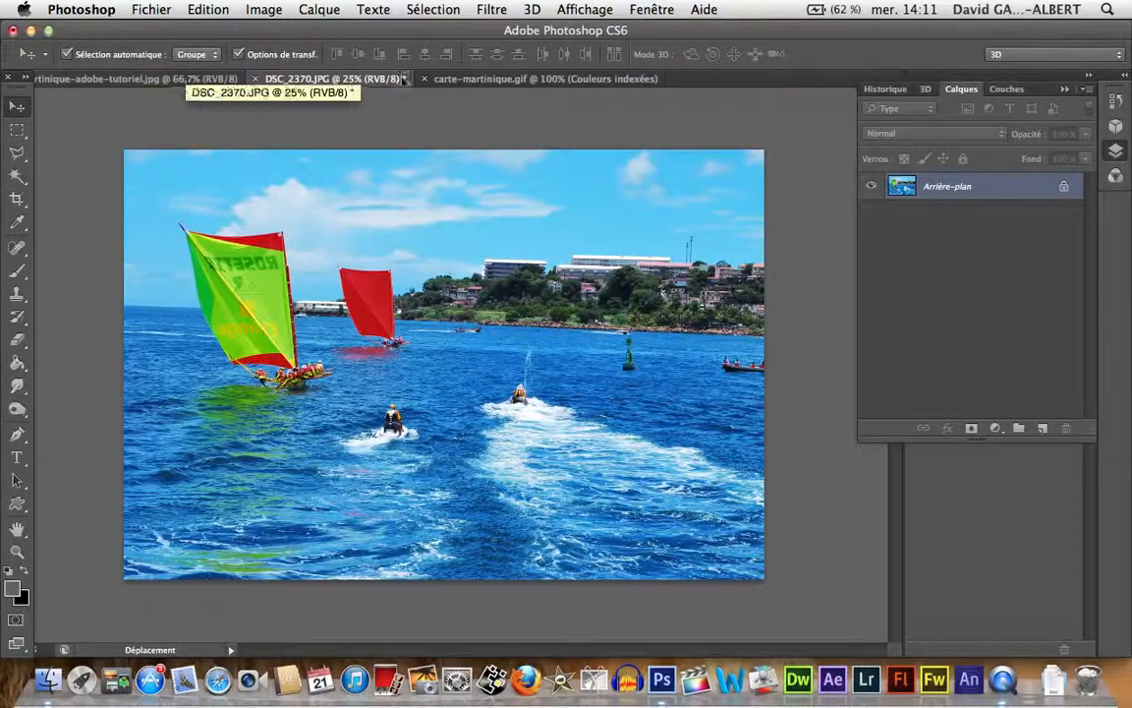
click(462, 78)
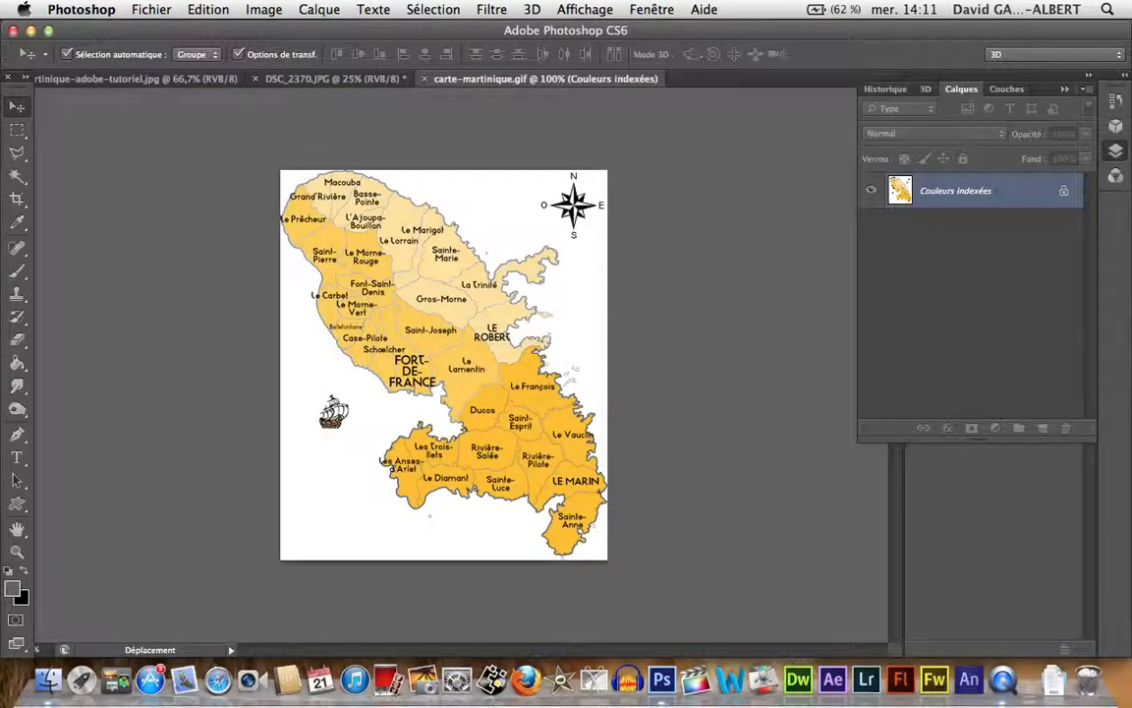
click(264, 10)
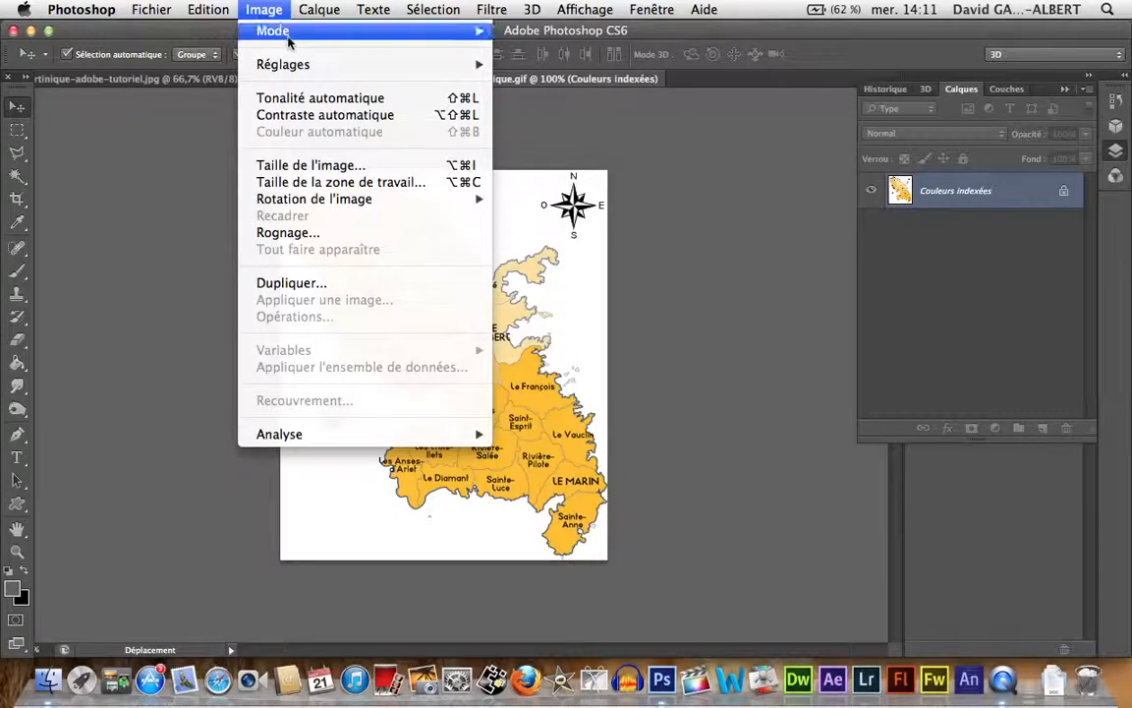
mouse_move(288, 39)
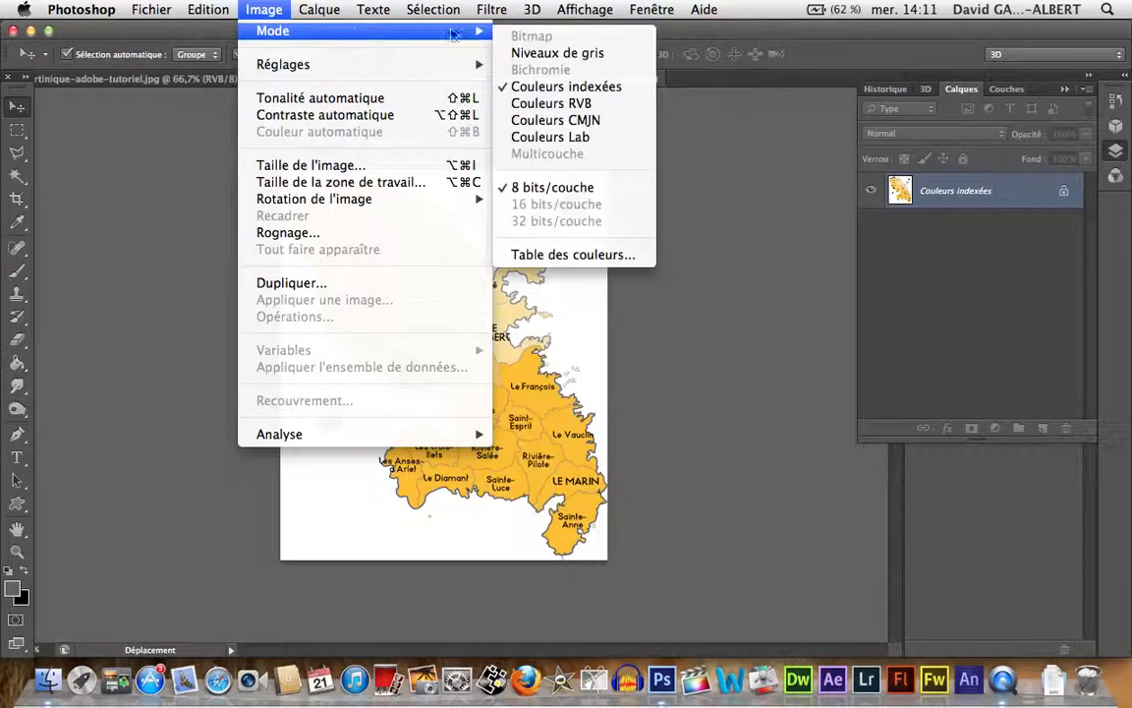
click(550, 103)
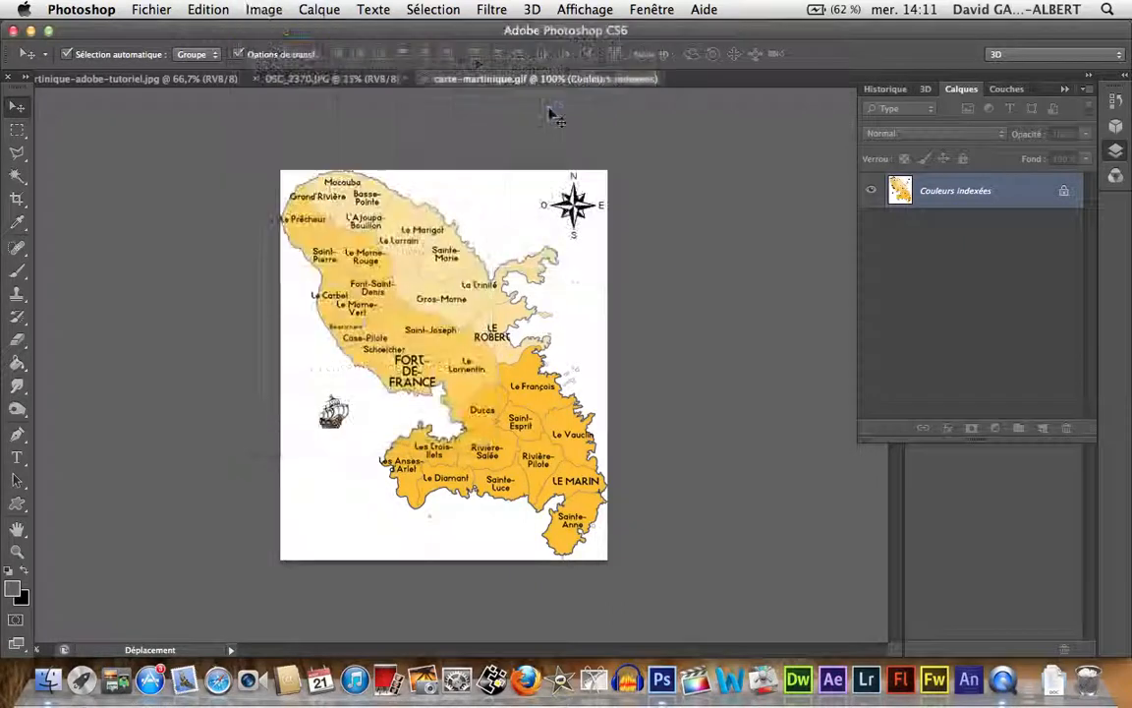
Arrange the three open documents as three vertical tiles and widen the sailboat photo's tile over the Martinique Adobe banner.
click(654, 12)
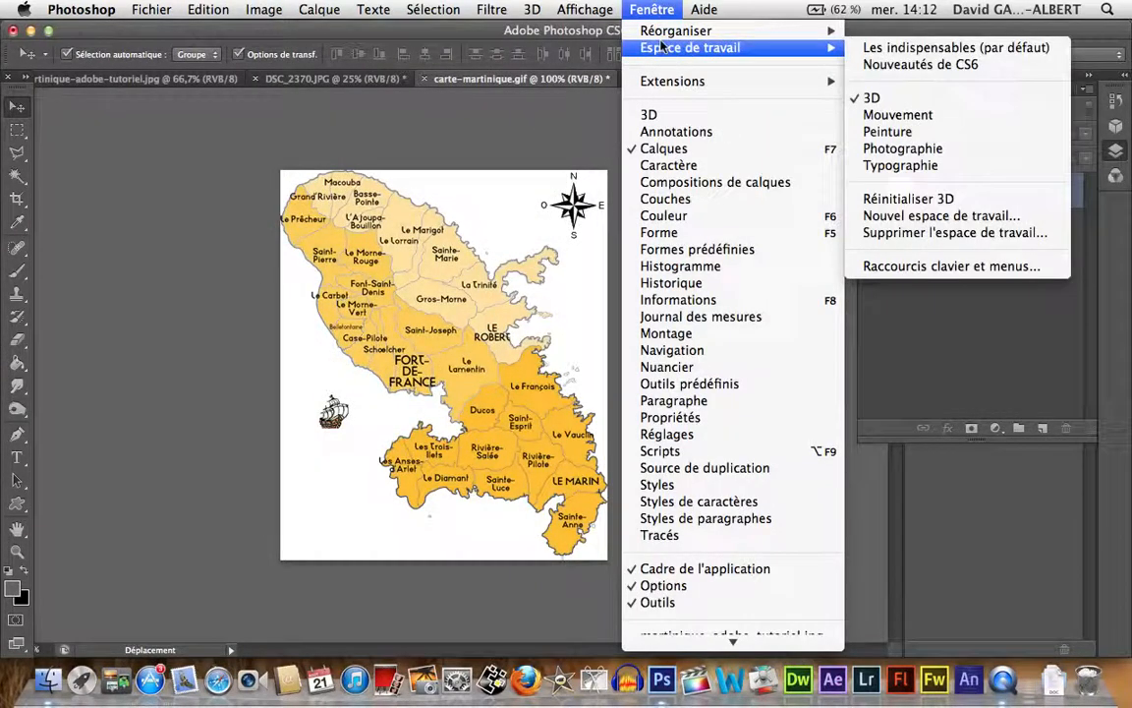
mouse_move(671, 36)
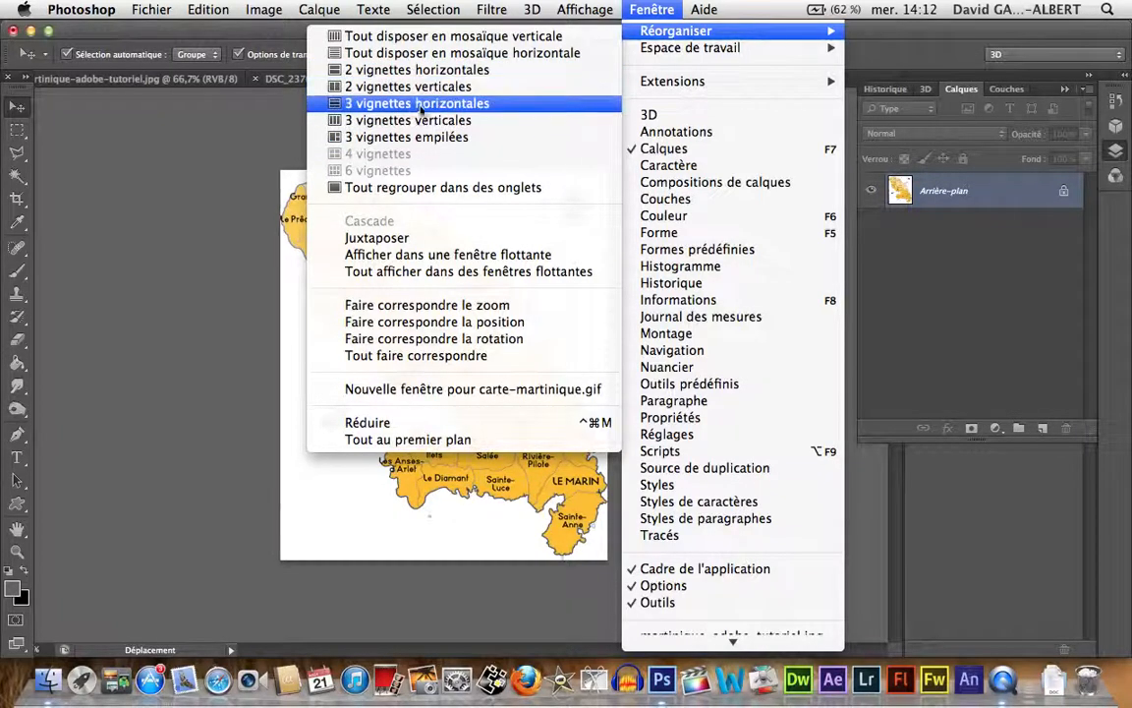
click(424, 123)
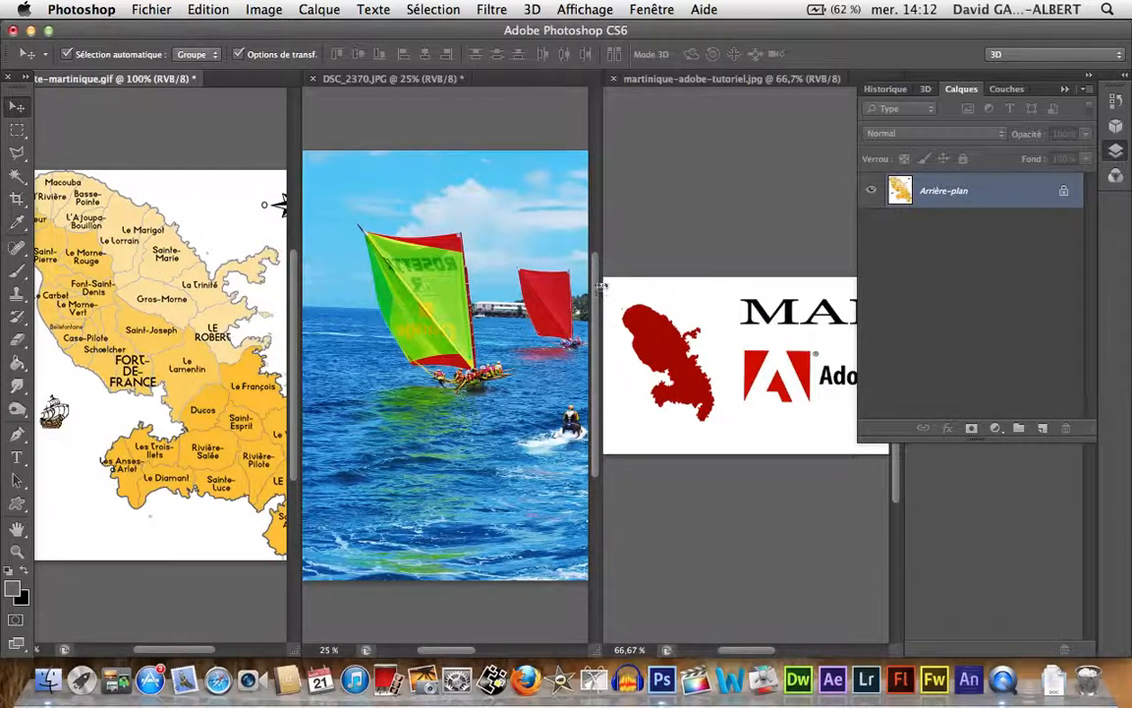
drag(601, 285, 866, 293)
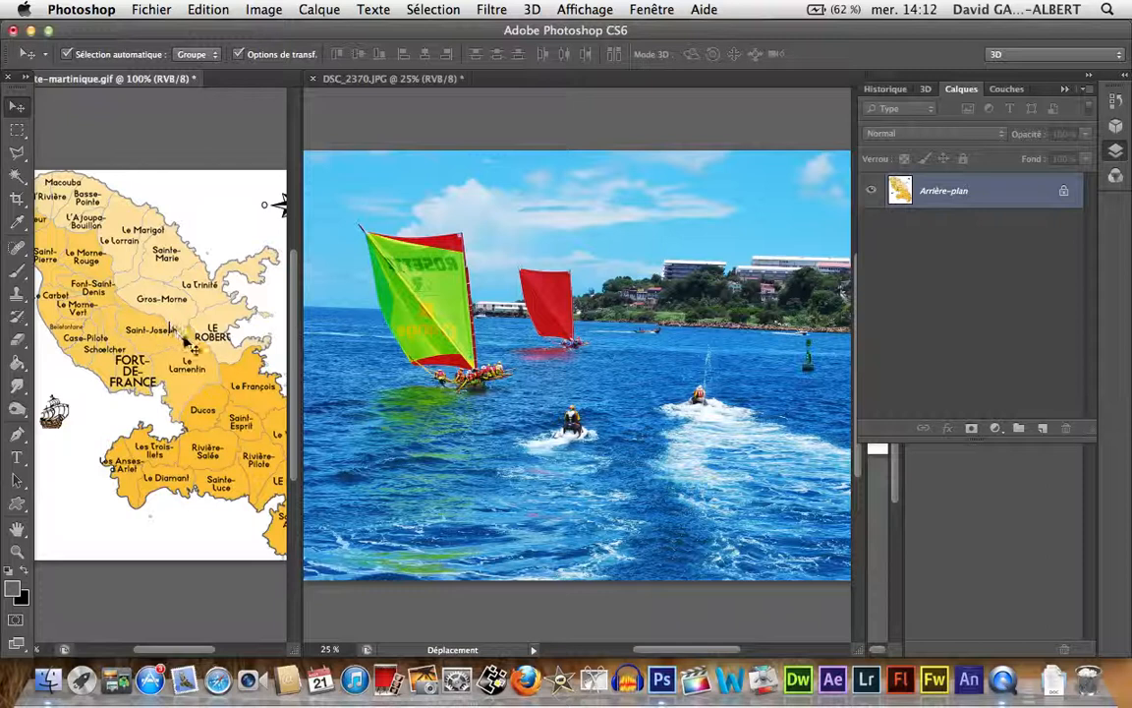
Copy the Martinique map into the sailboat photo as a new layer and expand the photo's tile over the map document.
drag(192, 344, 544, 362)
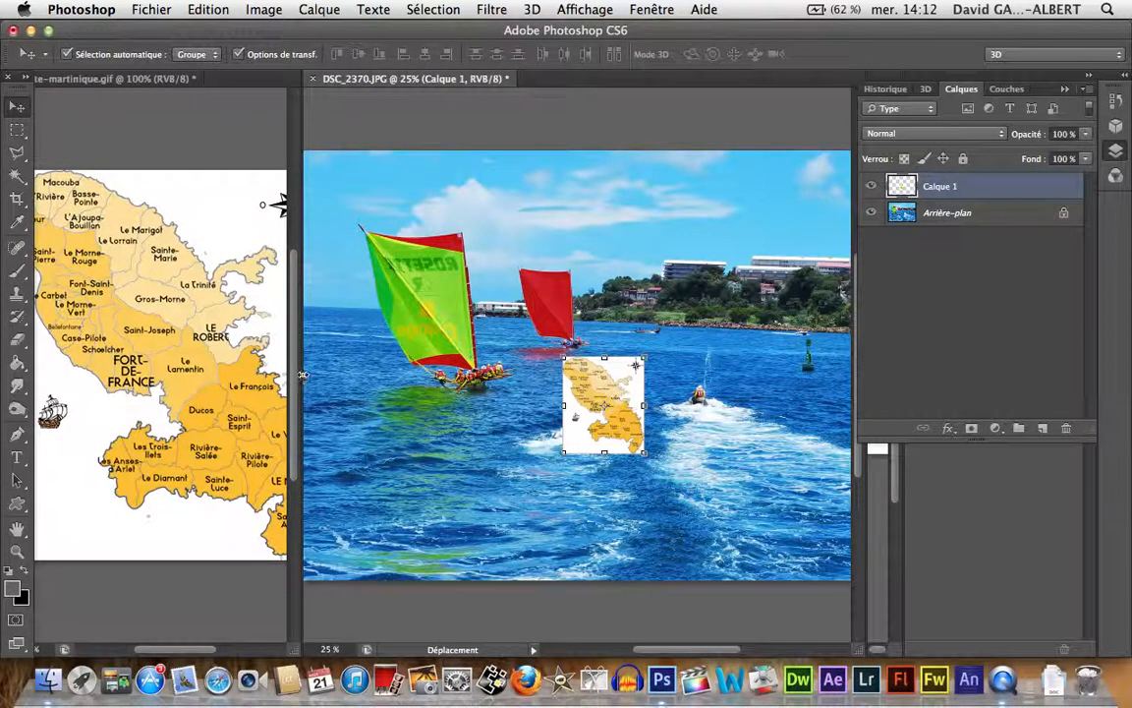
drag(301, 374, 18, 373)
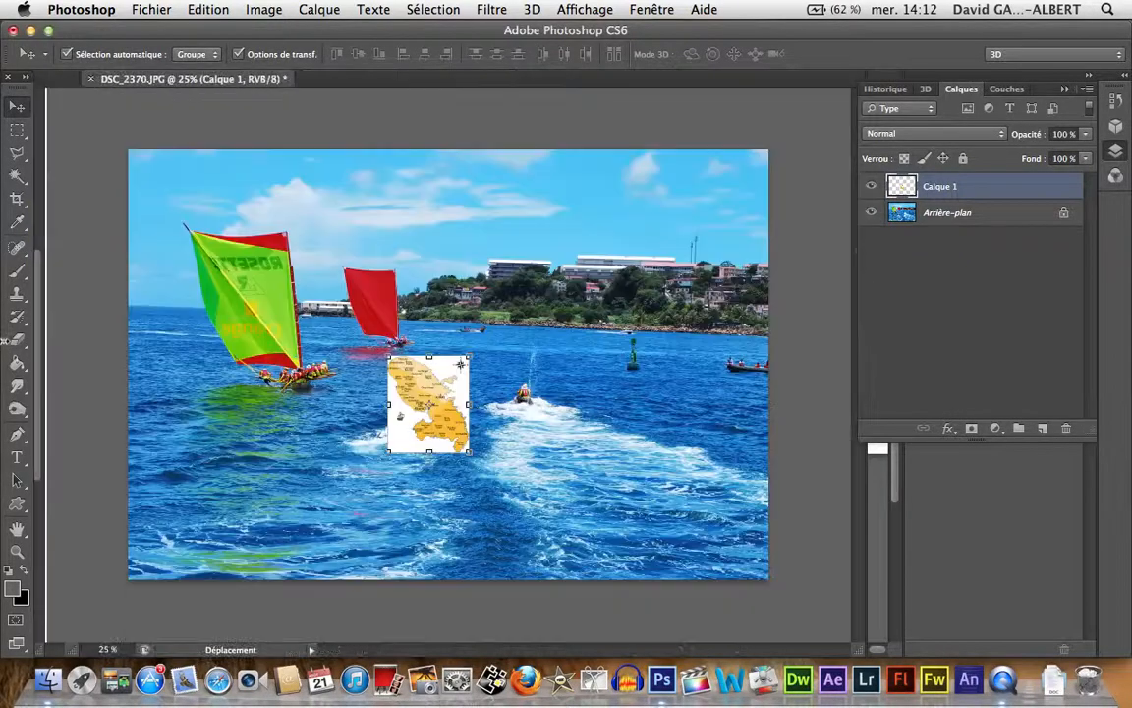
Move the Martinique map layer to the upper-right part of the photo, above the shoreline buildings.
key(super+t)
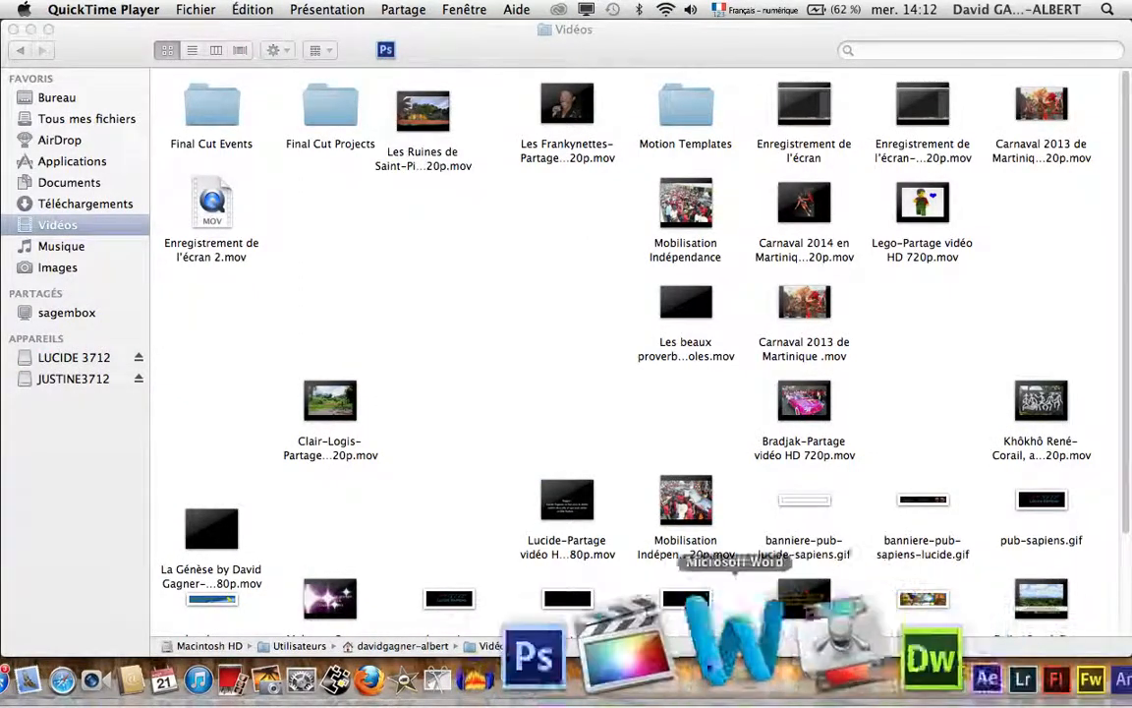
click(653, 648)
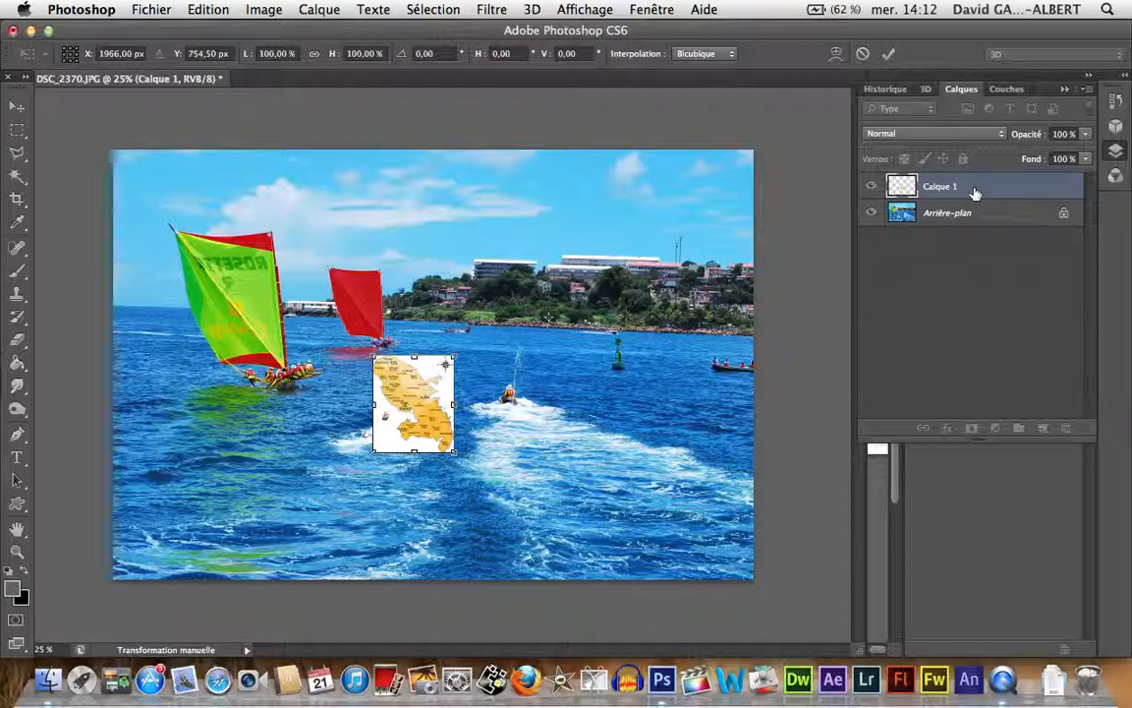
key(Return)
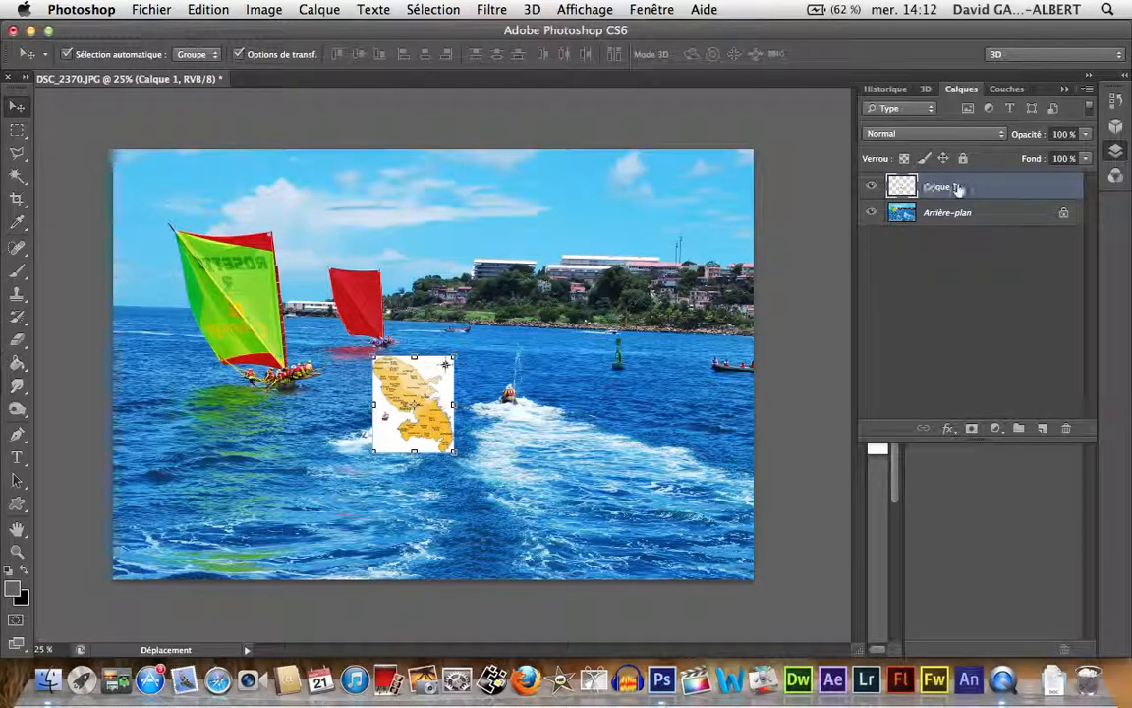
drag(413, 363, 704, 229)
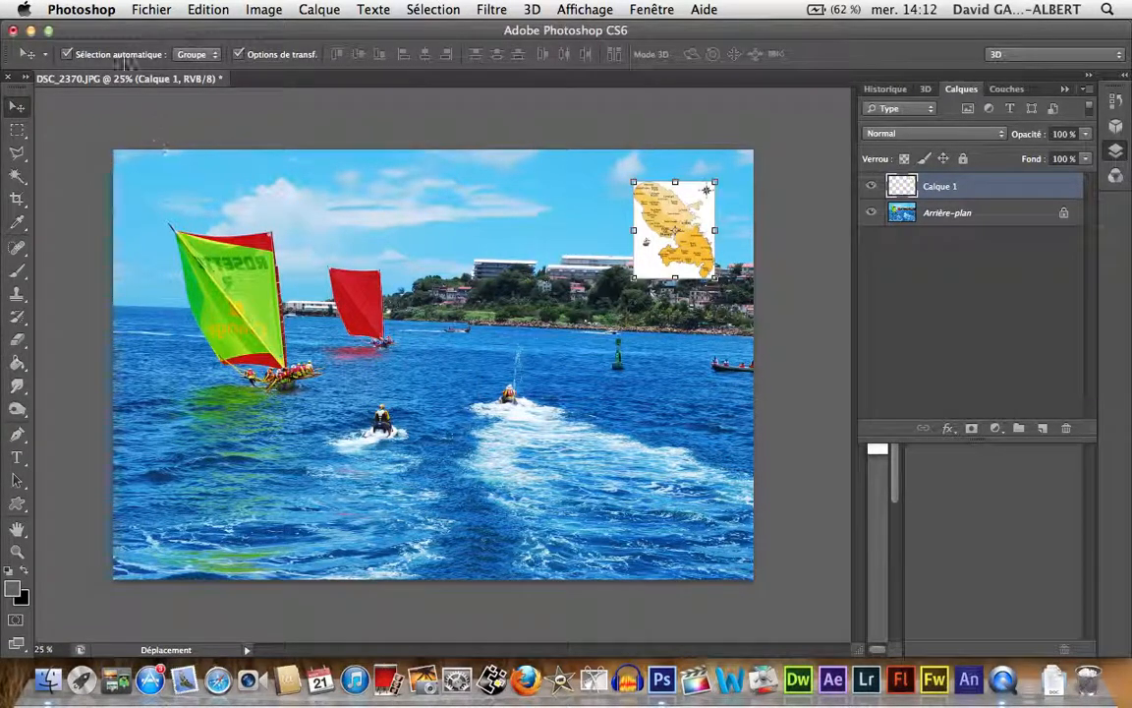
Open the carte-guadeloupe image from the Images folder.
click(146, 12)
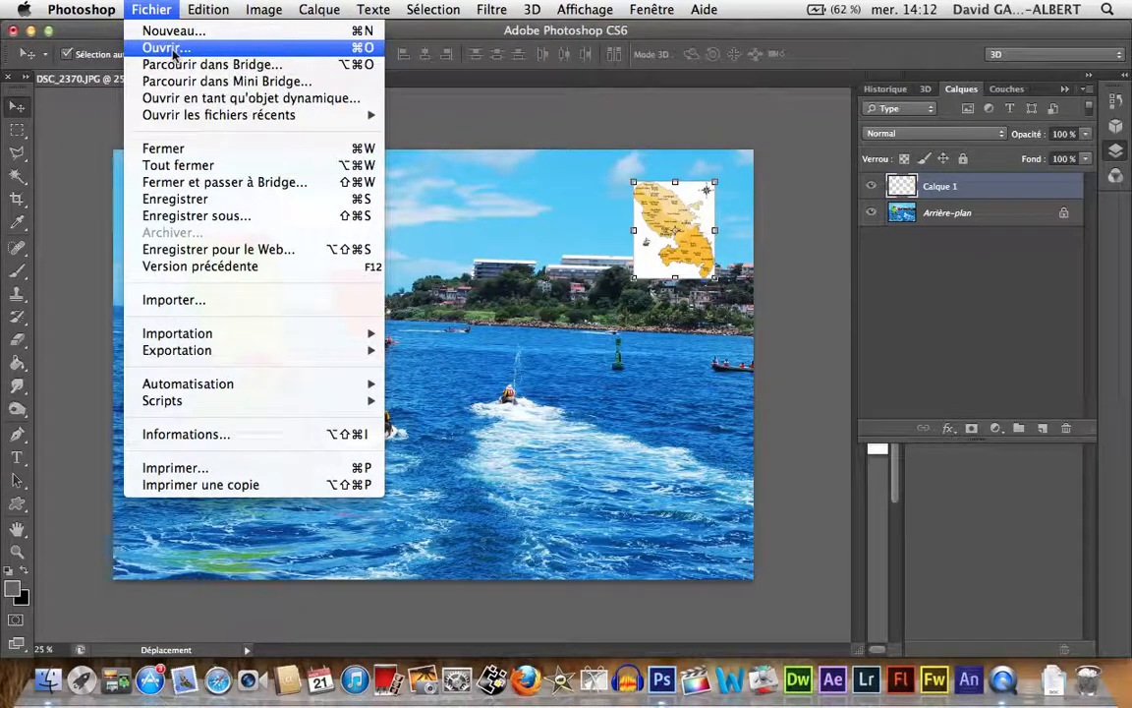
click(169, 48)
scroll(284, 235, down, 2)
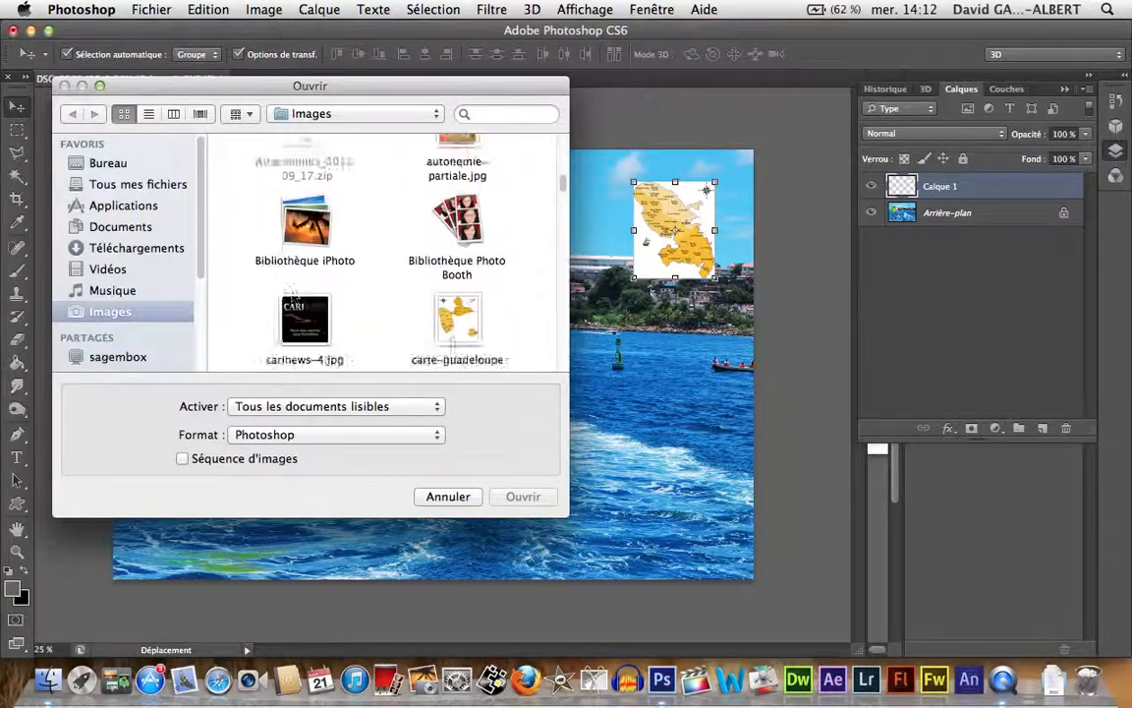
scroll(292, 295, down, 3)
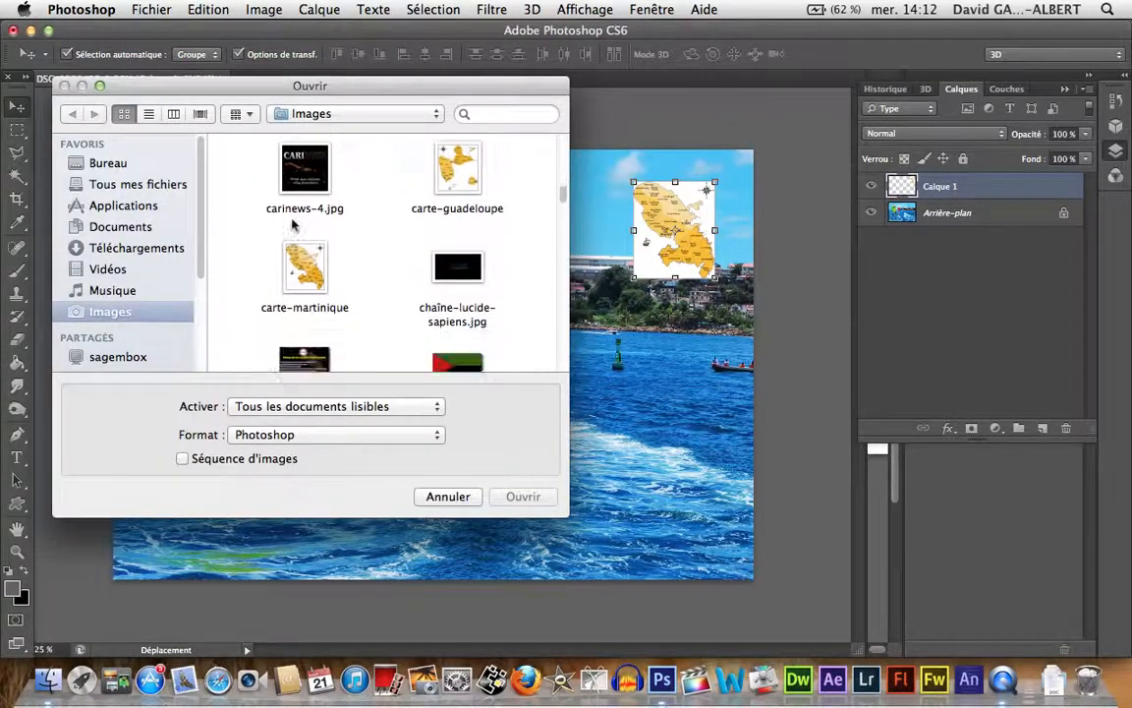
click(460, 175)
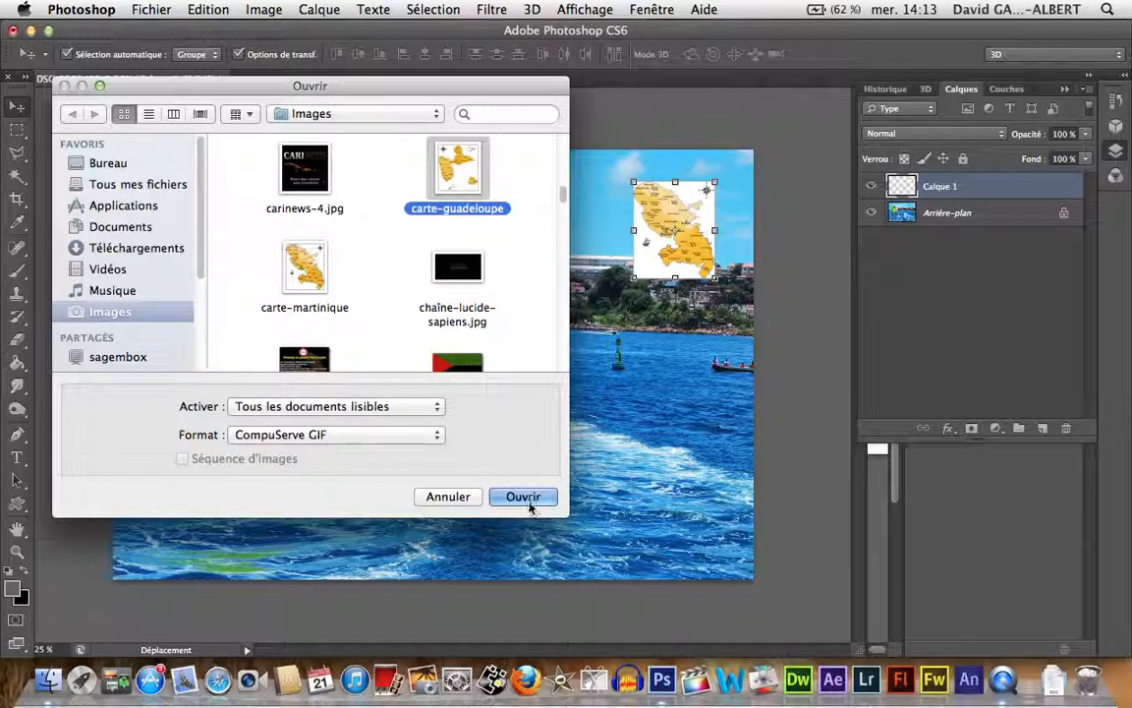
click(523, 496)
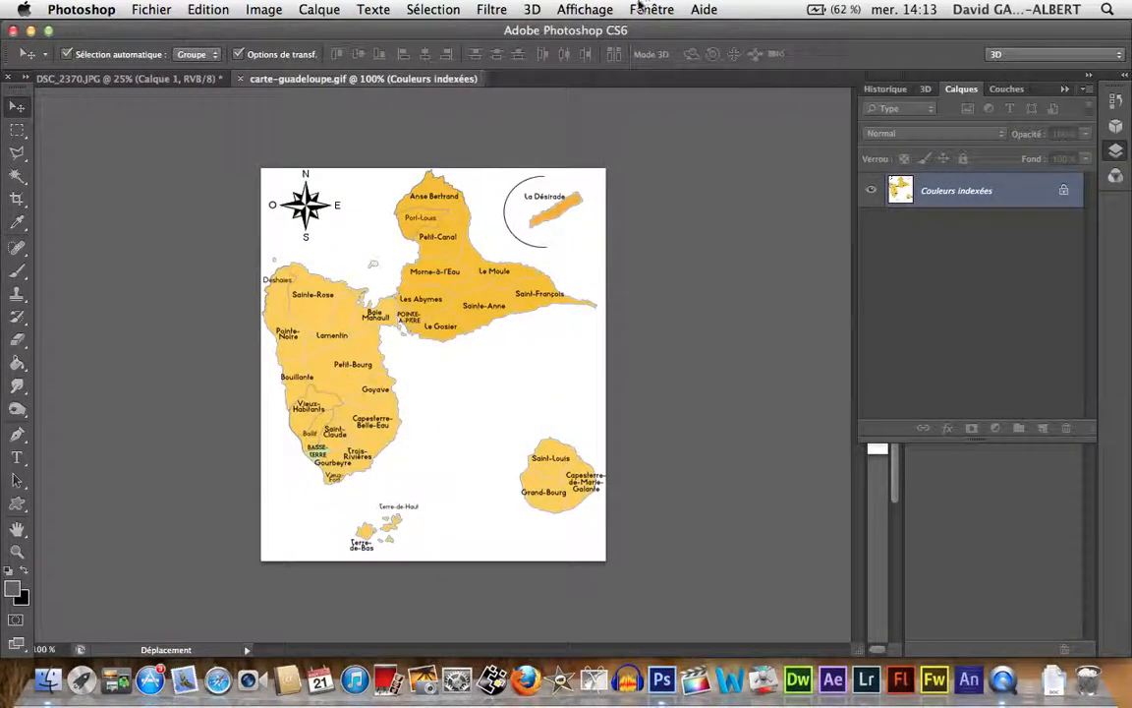
Tile the four open documents in a two-by-two grid and try to copy the Guadeloupe map into the sailboat photo.
click(653, 12)
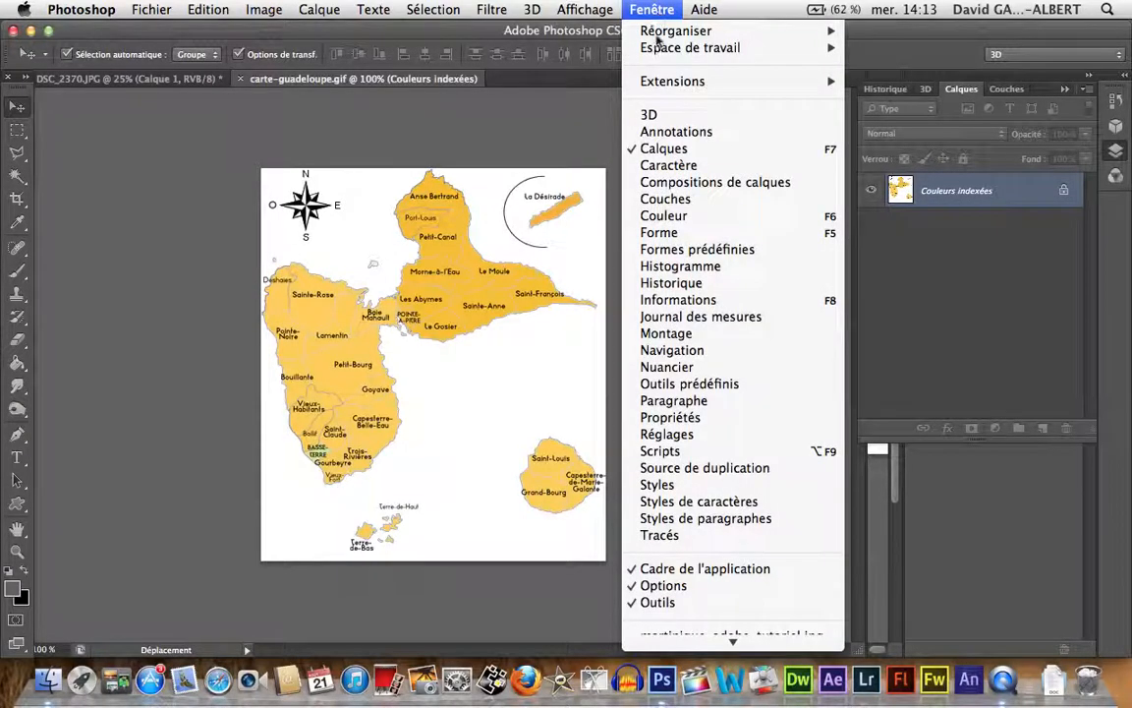
mouse_move(723, 35)
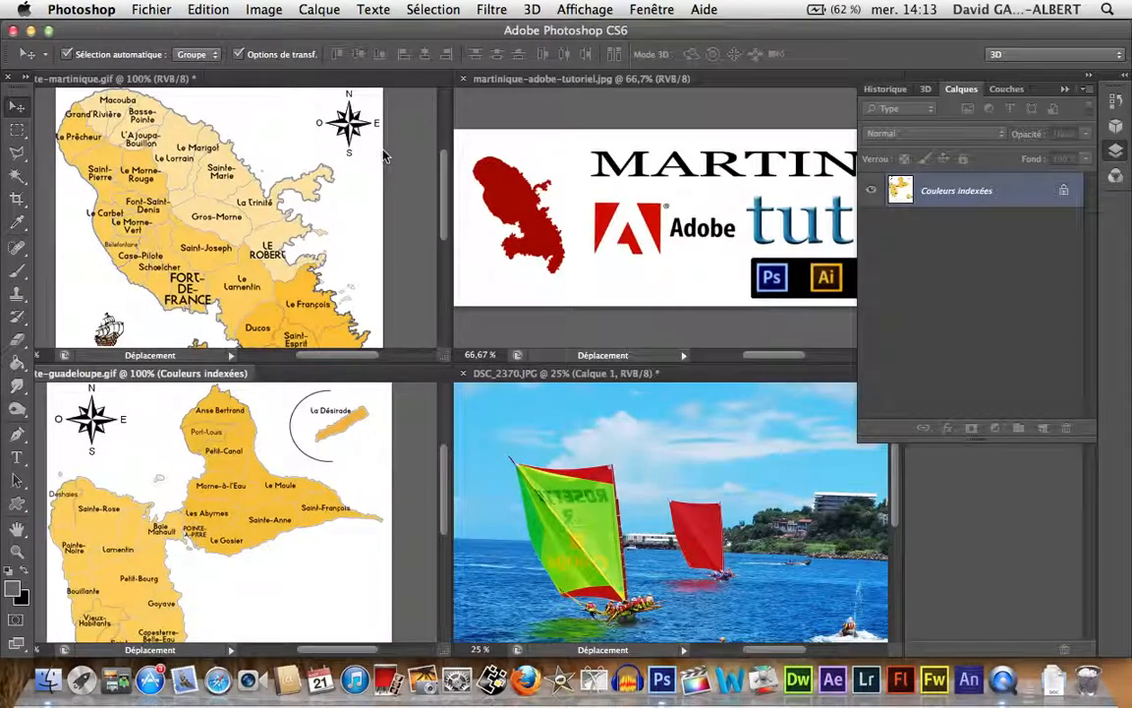
drag(250, 528, 645, 483)
Convert the Guadeloupe map to RGB colour mode and copy it into the sailboat photo as a new layer.
click(257, 14)
mouse_move(241, 31)
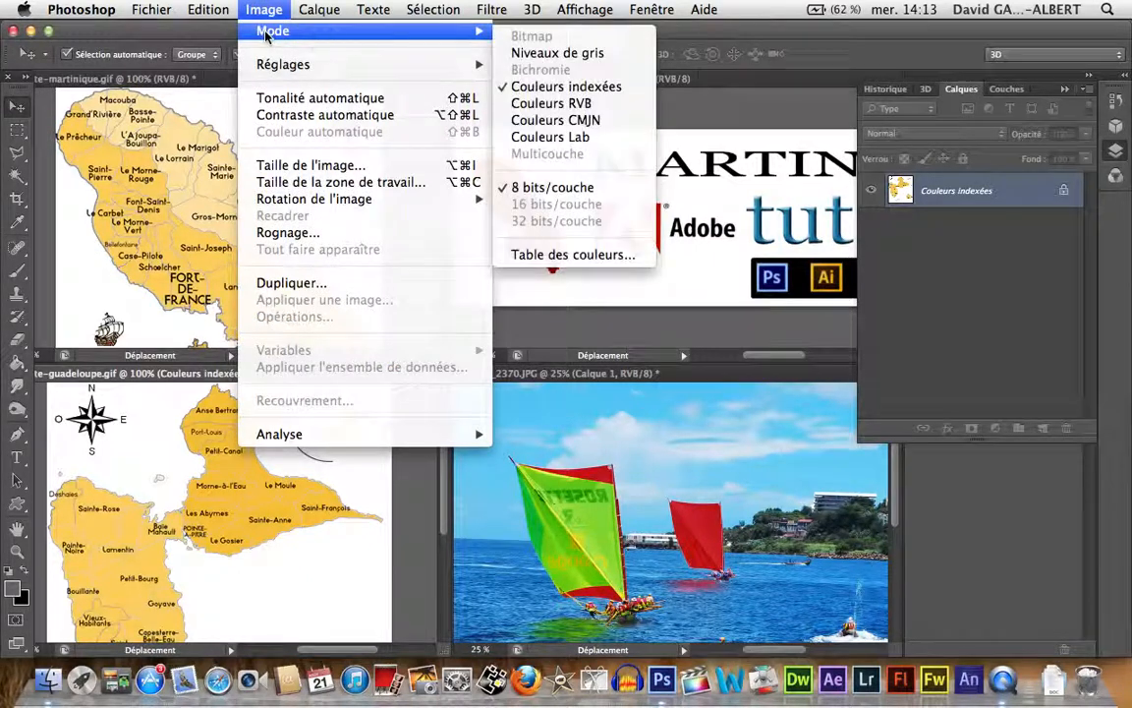
click(586, 104)
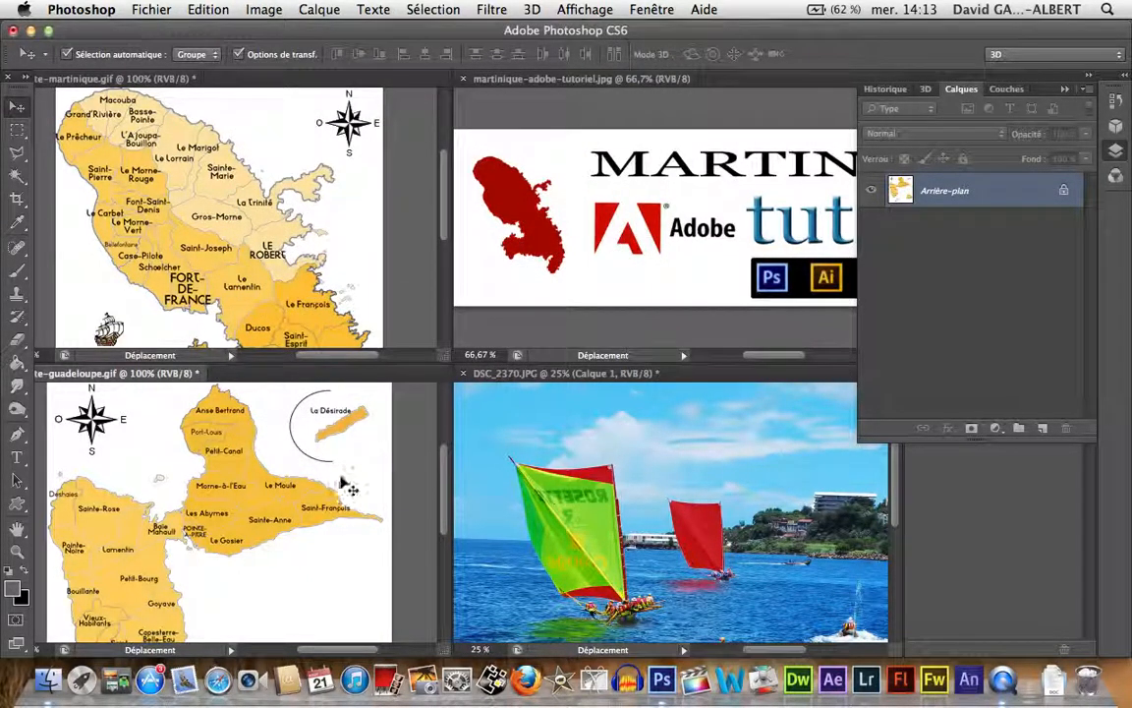
drag(345, 487, 654, 478)
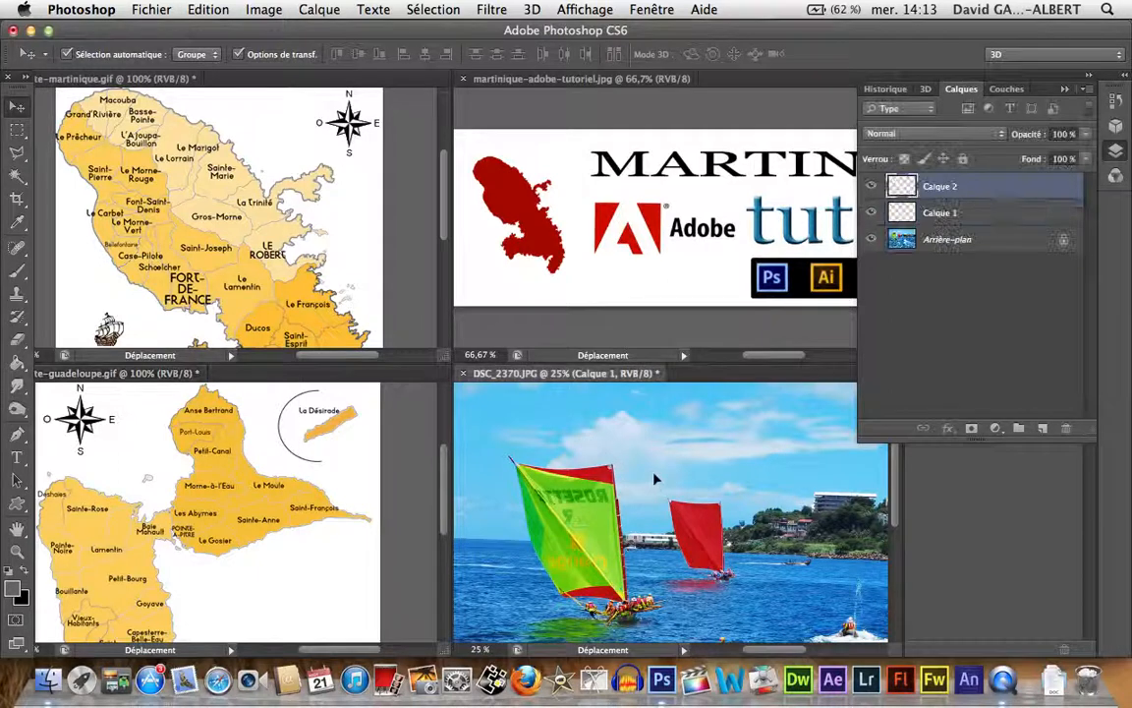
Move the tool palette clear of the document tabs and close the Martinique and Guadeloupe map files without saving.
drag(20, 76, 20, 150)
click(10, 79)
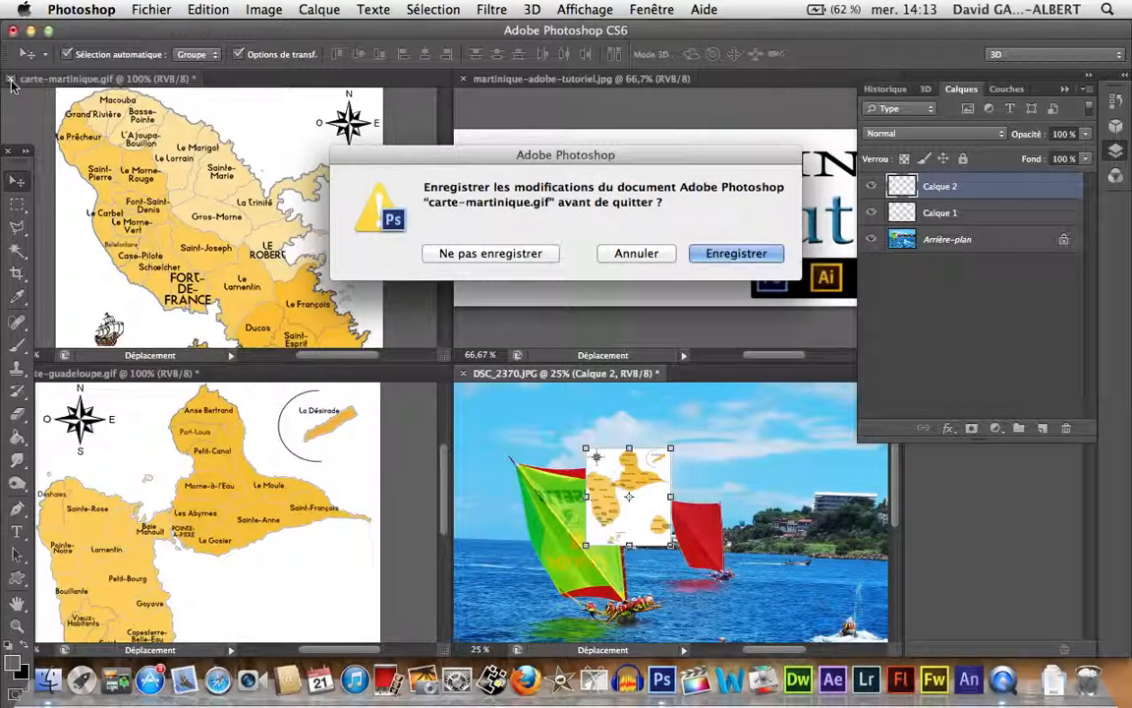
click(486, 245)
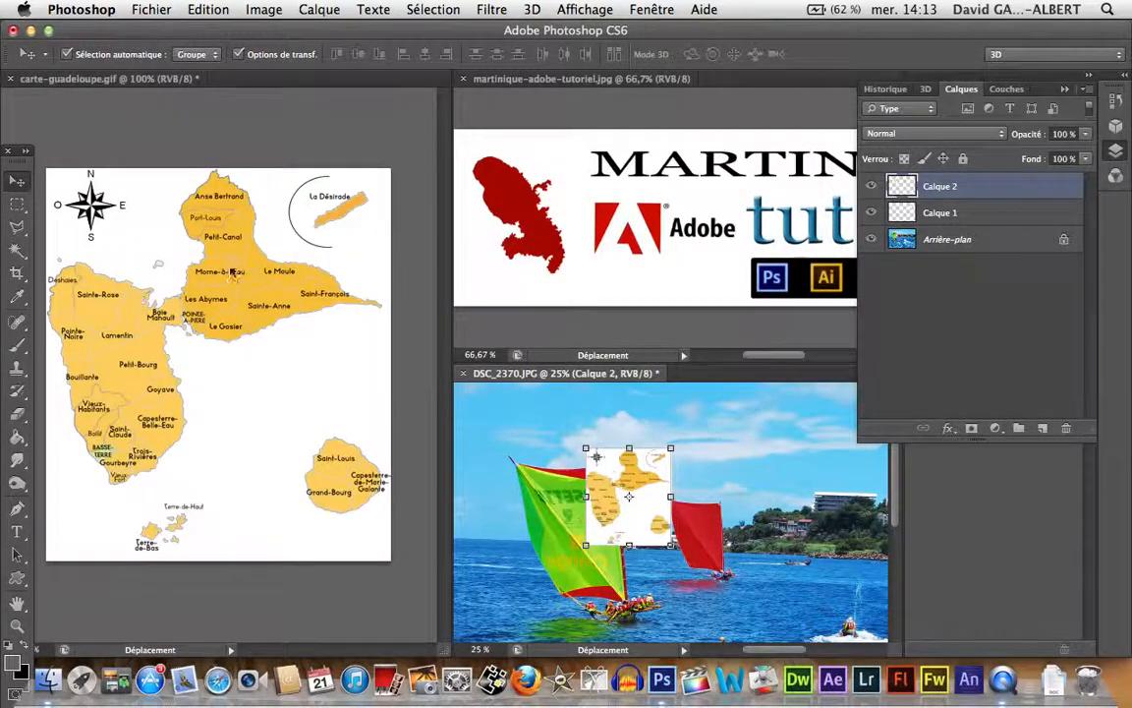
click(10, 79)
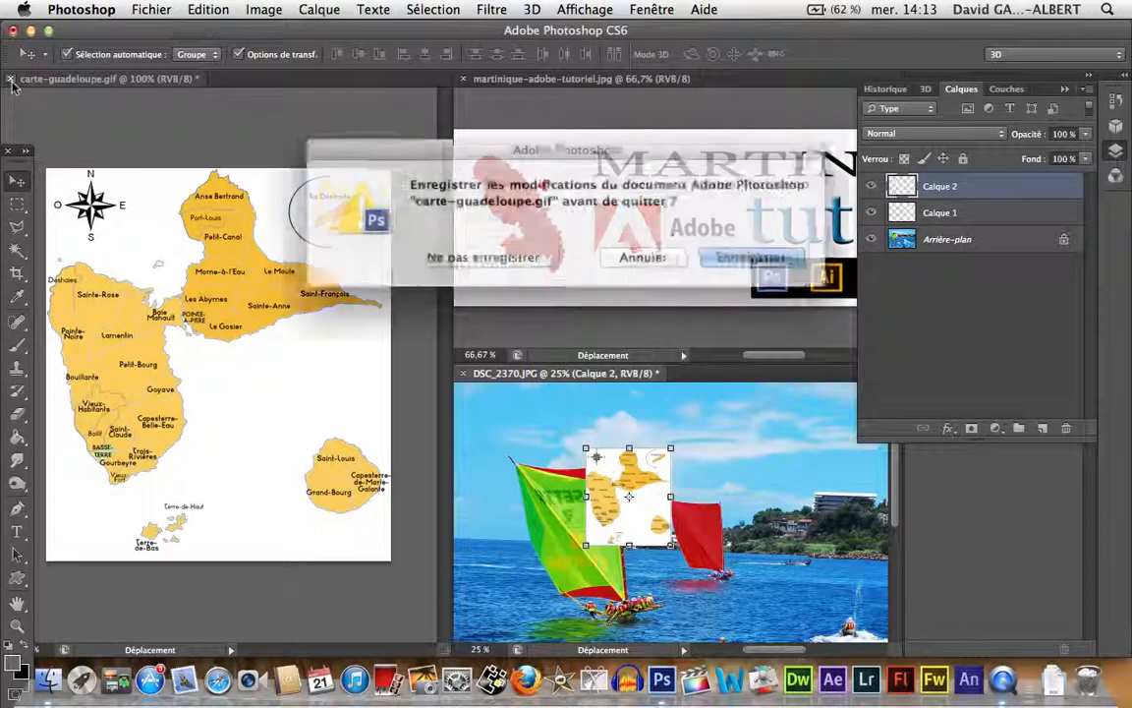
click(461, 253)
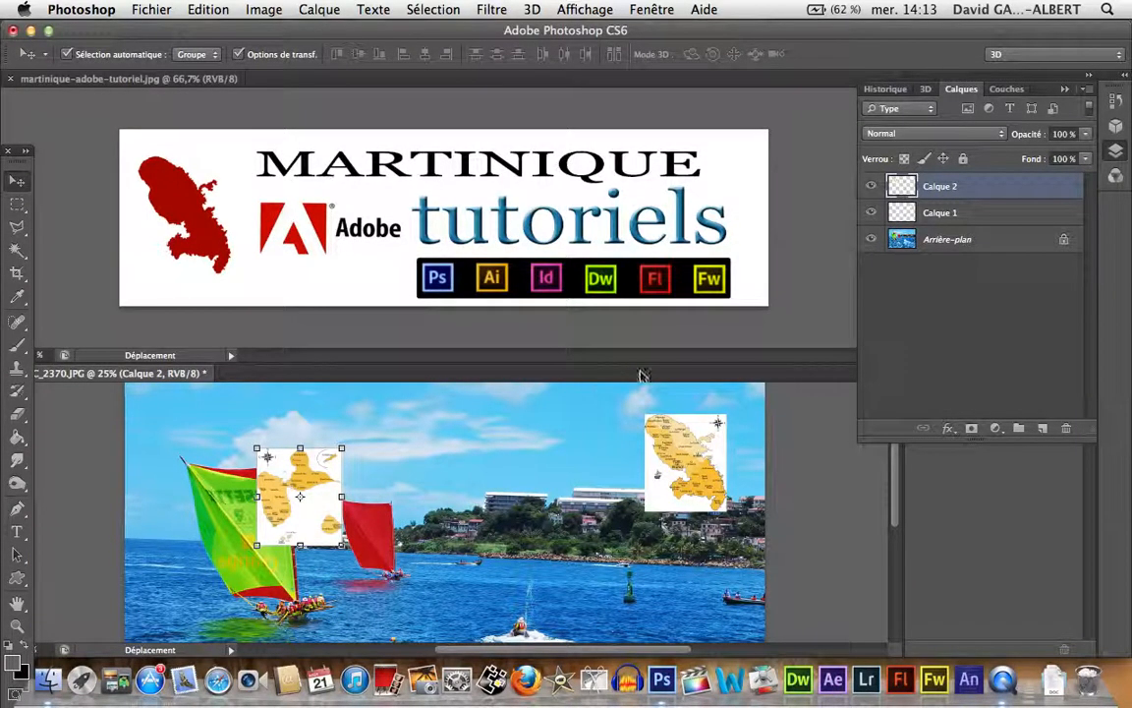
Arrange the two open documents as two vertical tiles and widen the sailboat photo's window to nearly the full workspace.
click(482, 514)
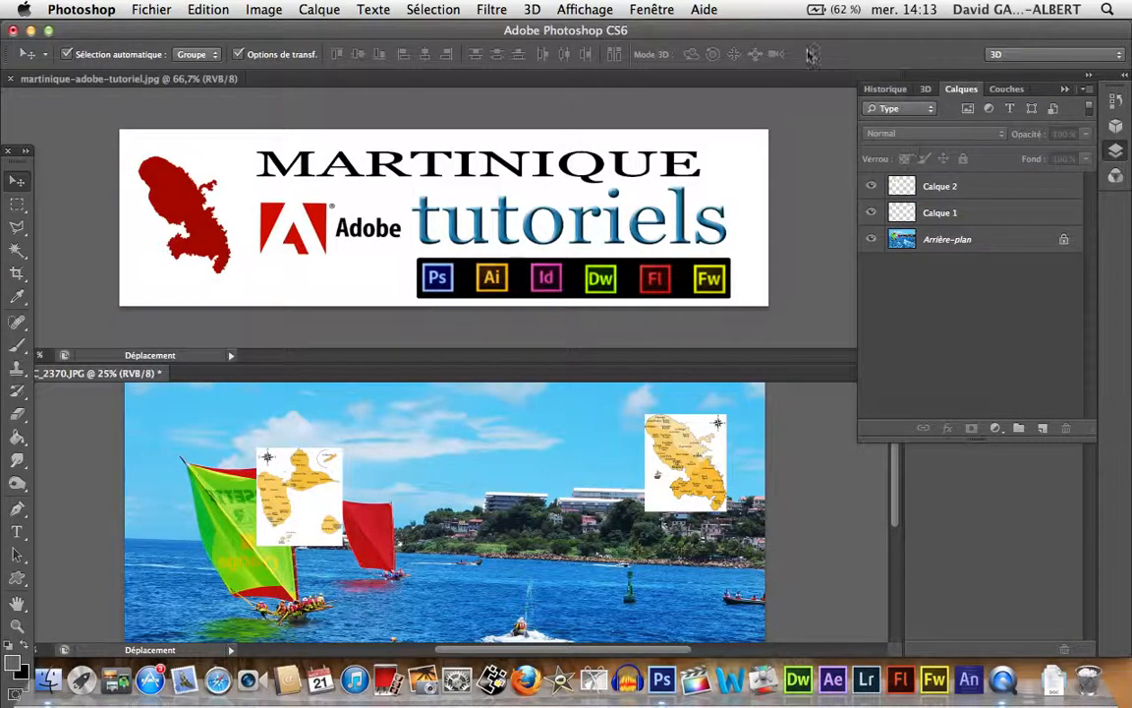
click(652, 10)
mouse_move(700, 33)
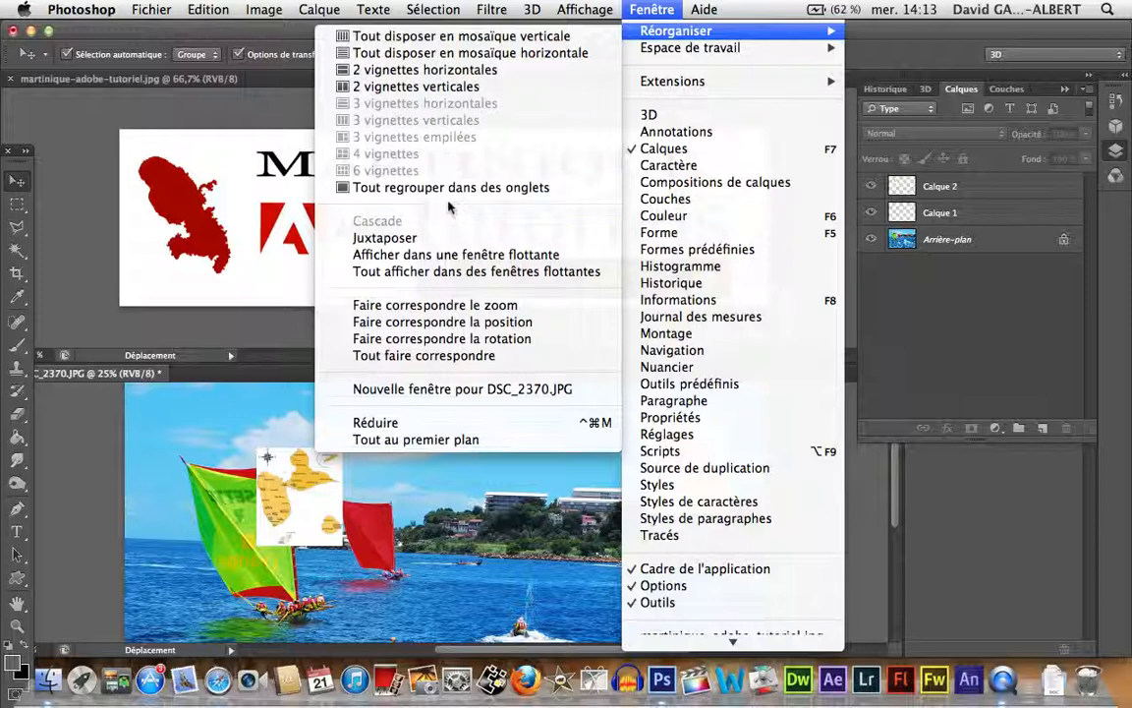
click(447, 91)
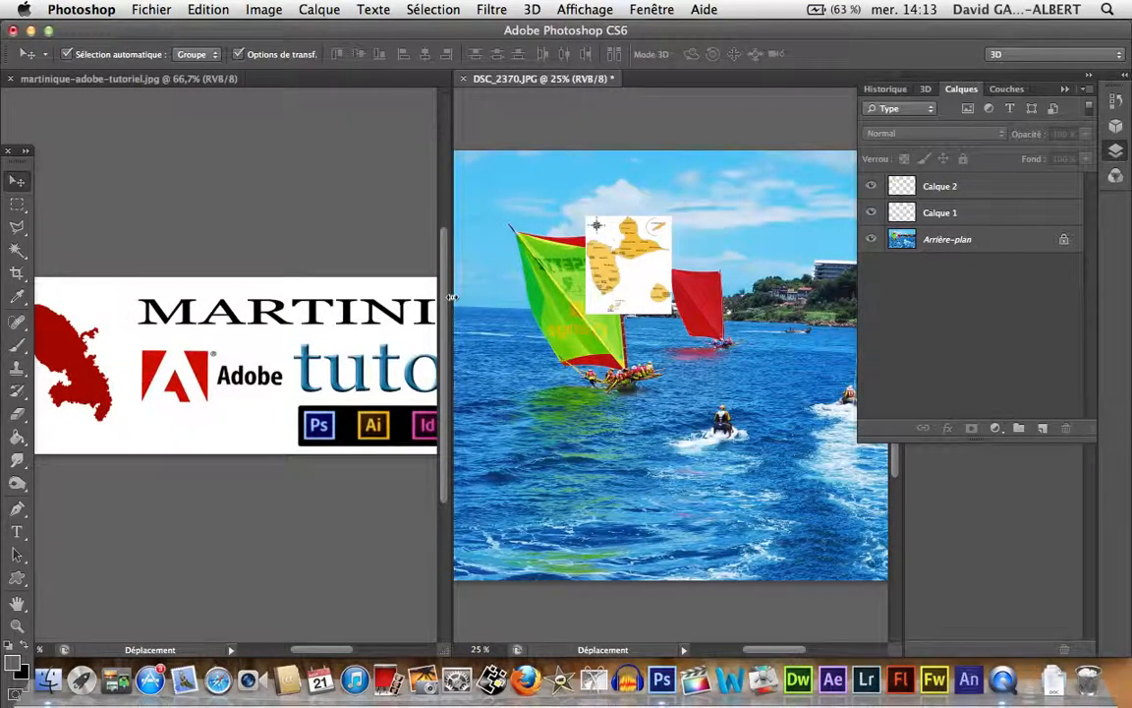
drag(454, 297, 49, 245)
Move the Guadeloupe map on Calque 2 directly below the Martinique map in the sailboat photo.
click(985, 212)
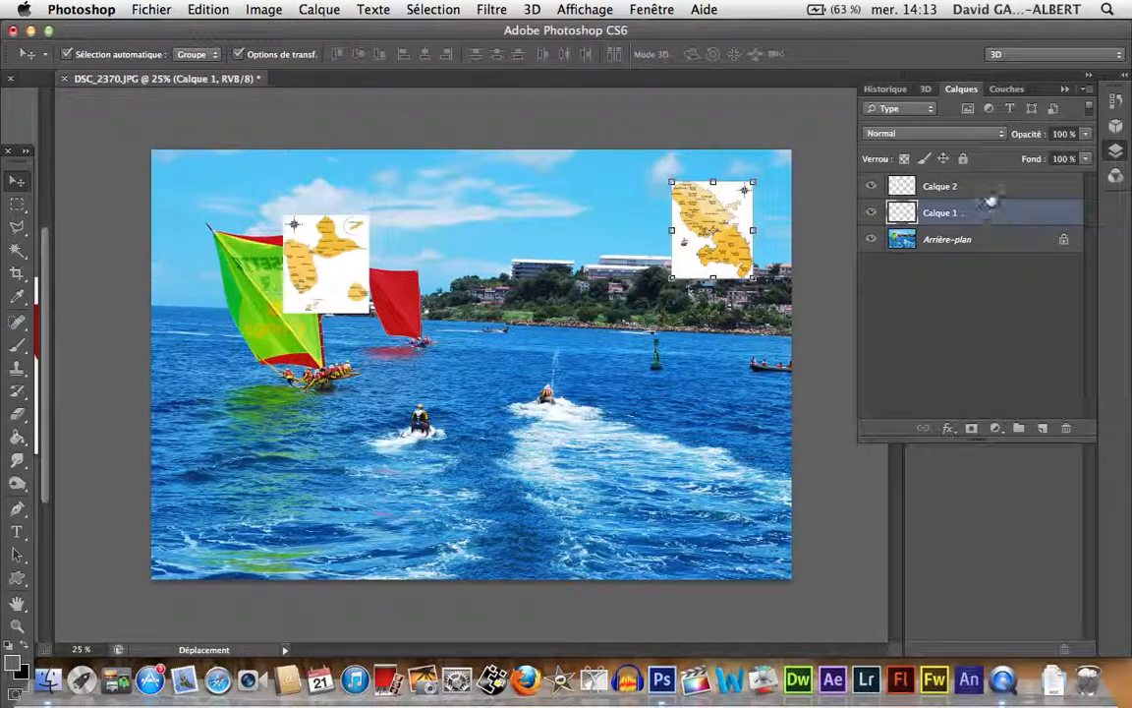
click(988, 186)
drag(327, 287, 707, 382)
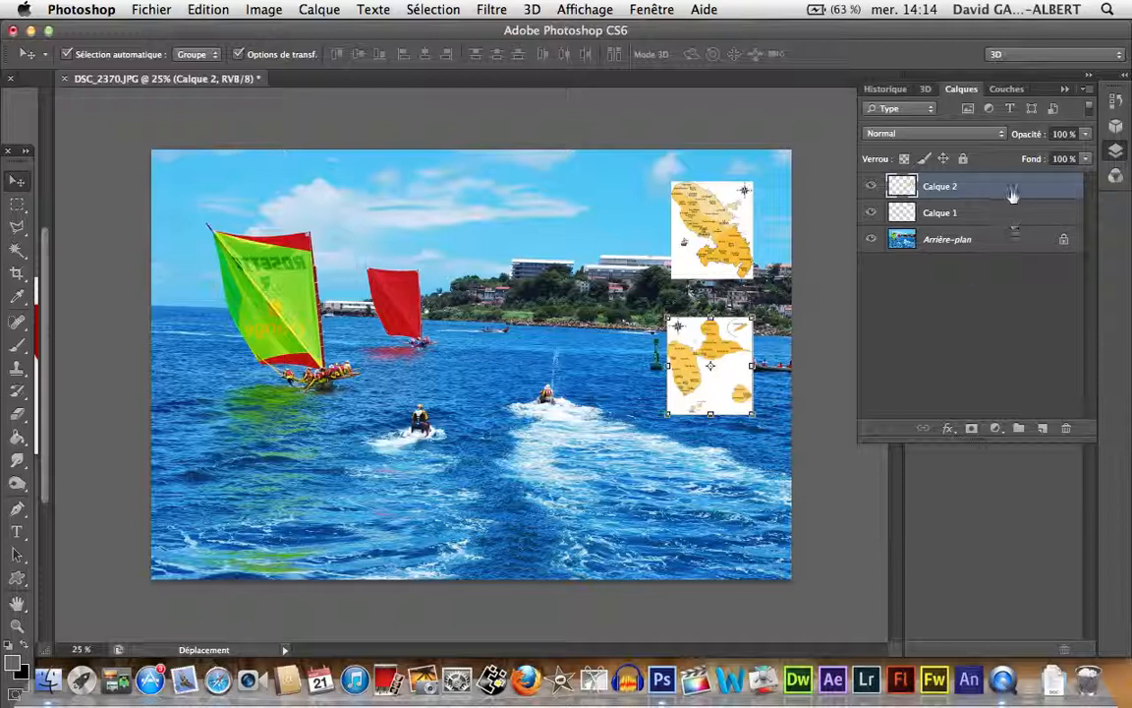
Delete the two map layers, Calque 1 and Calque 2, so that only the background layer of the sailboat photo remains.
click(897, 304)
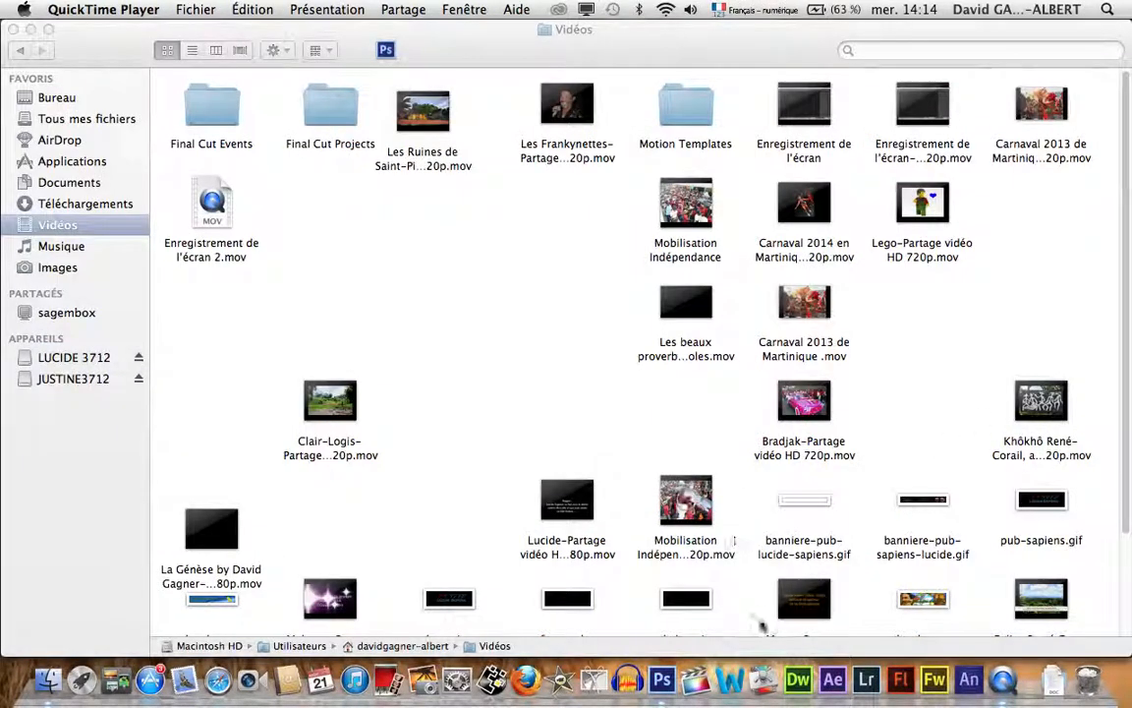
click(656, 670)
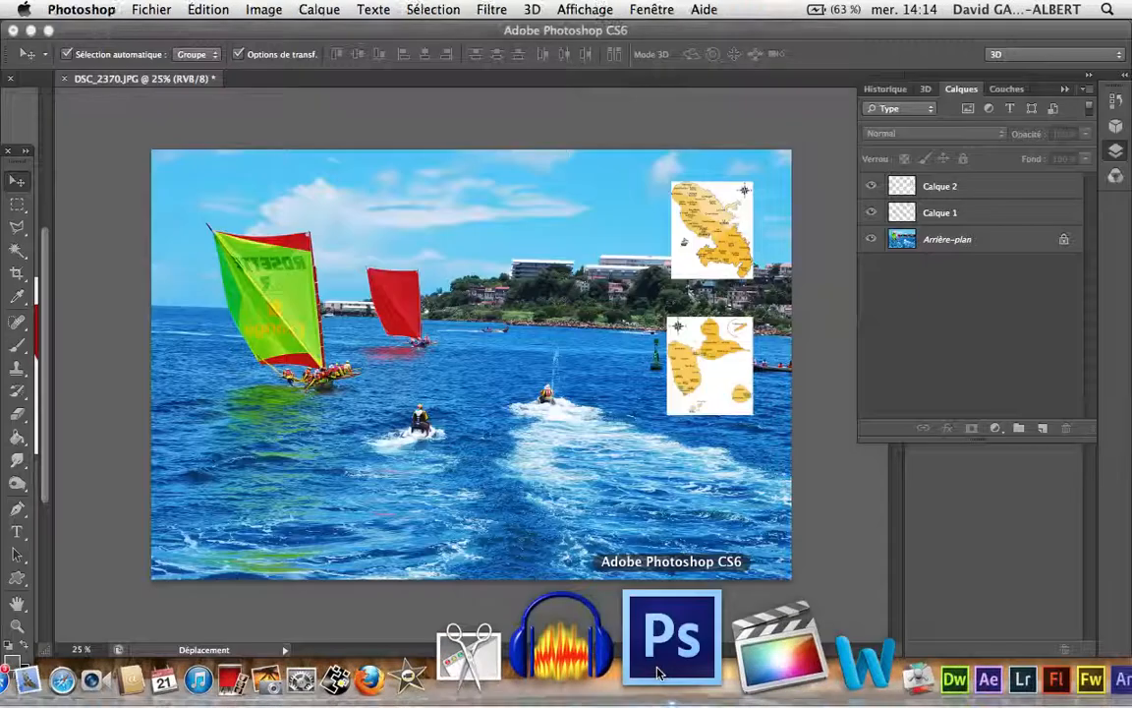
click(1042, 213)
drag(1052, 214, 1065, 427)
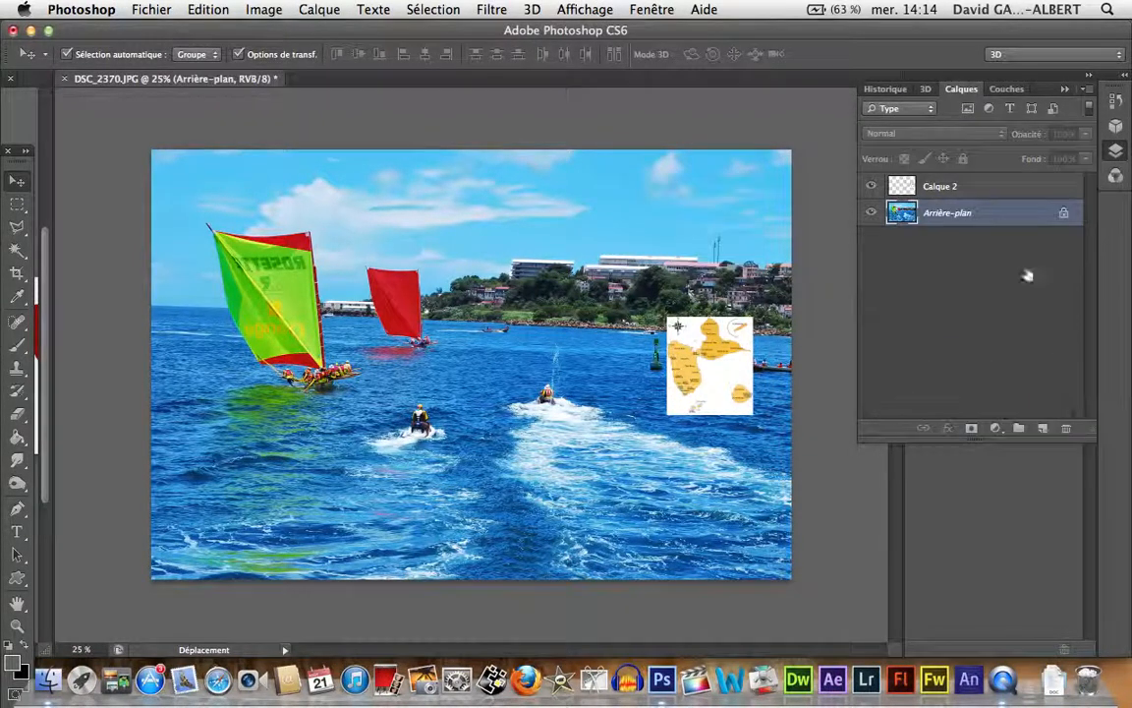
double_click(1042, 187)
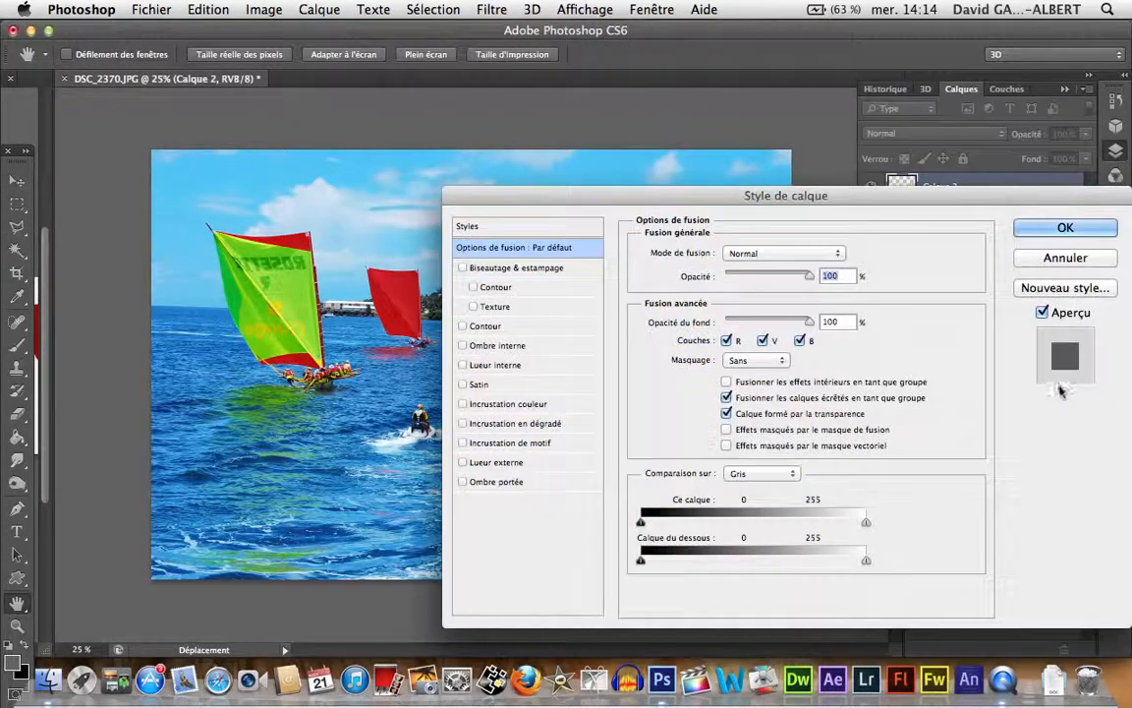
click(1071, 259)
drag(1053, 203, 1065, 427)
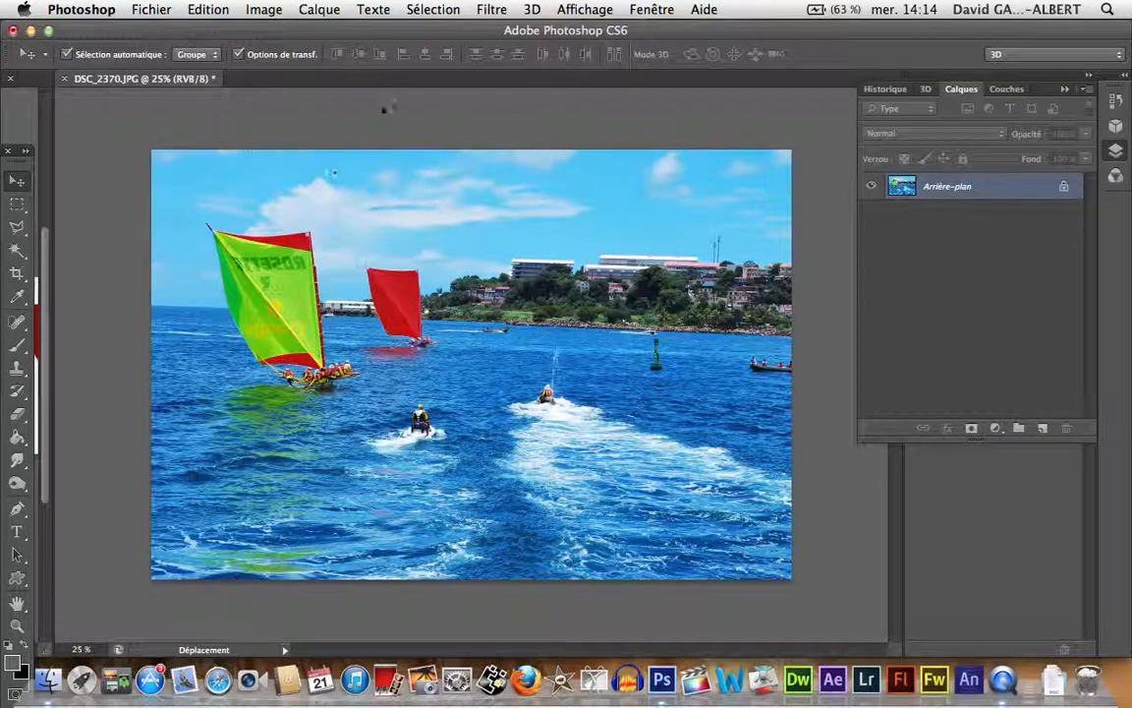
Apply the oil paint filter (Peinture à l'huile) to the sailboat photo with Stylisation 4, Netteté 2,3, Echelle 0,8 and Grosseur 10.
click(366, 11)
mouse_move(435, 12)
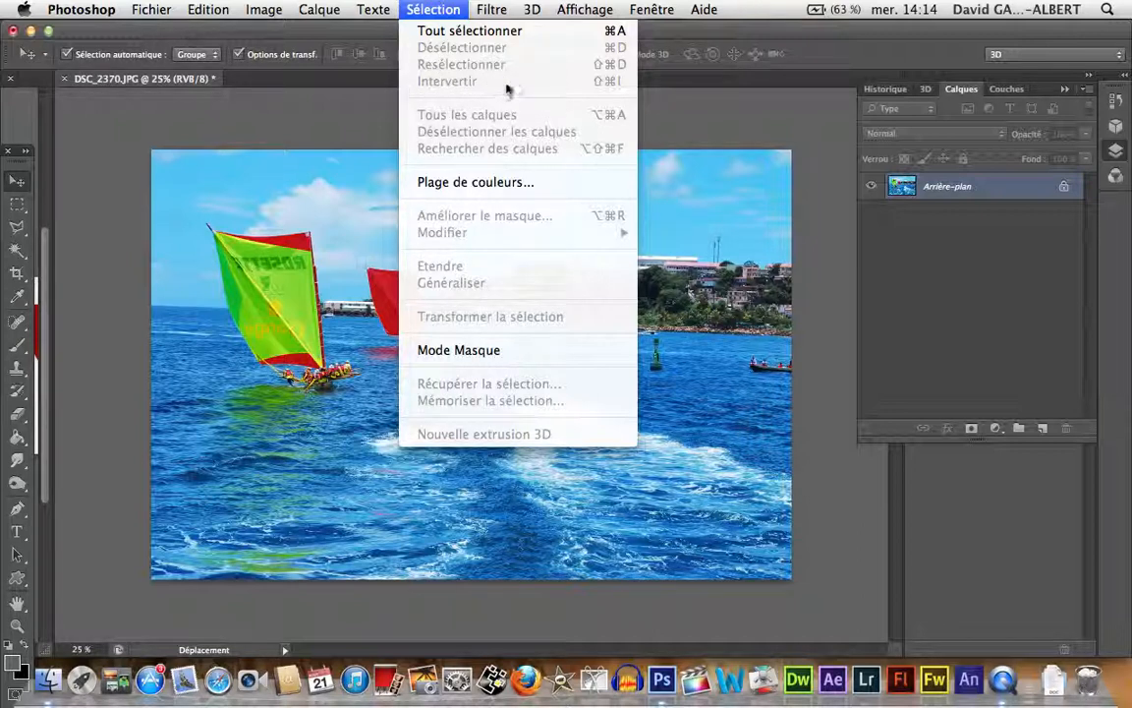
mouse_move(493, 10)
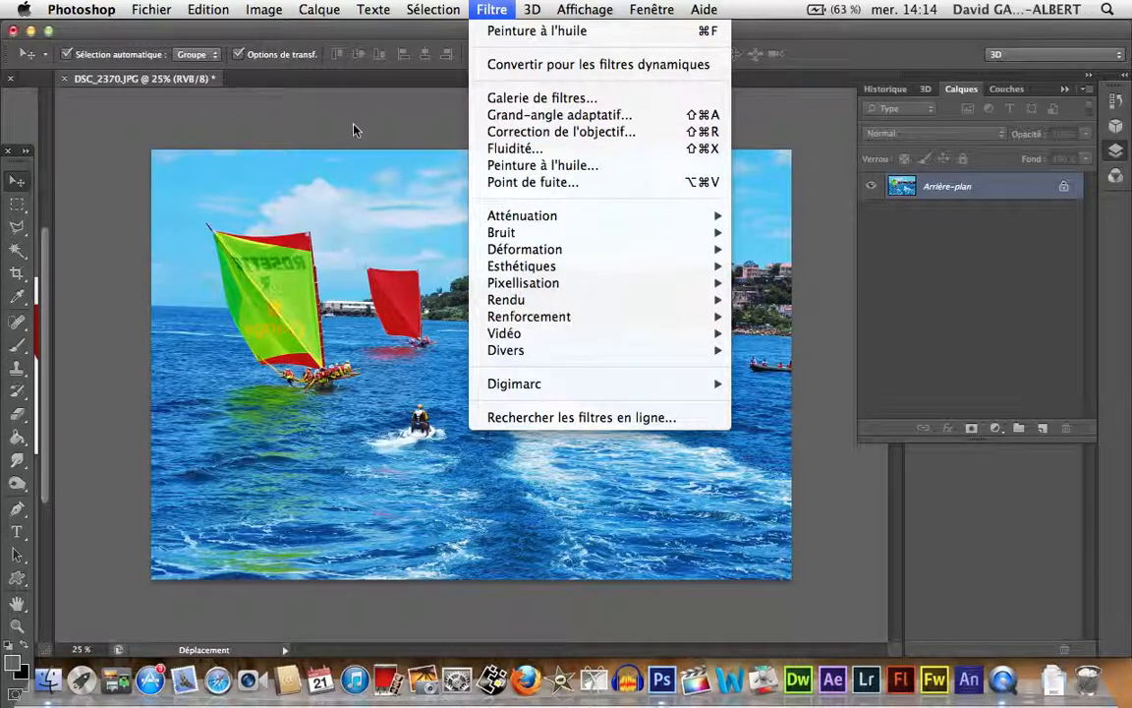
click(540, 167)
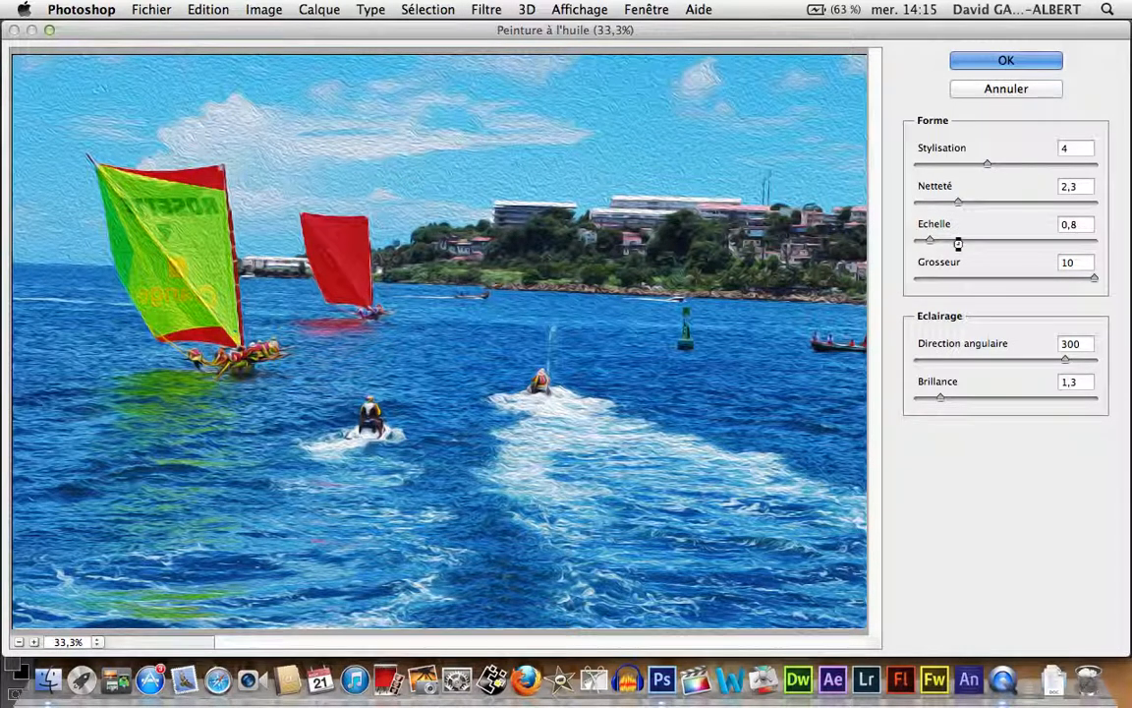
key(Return)
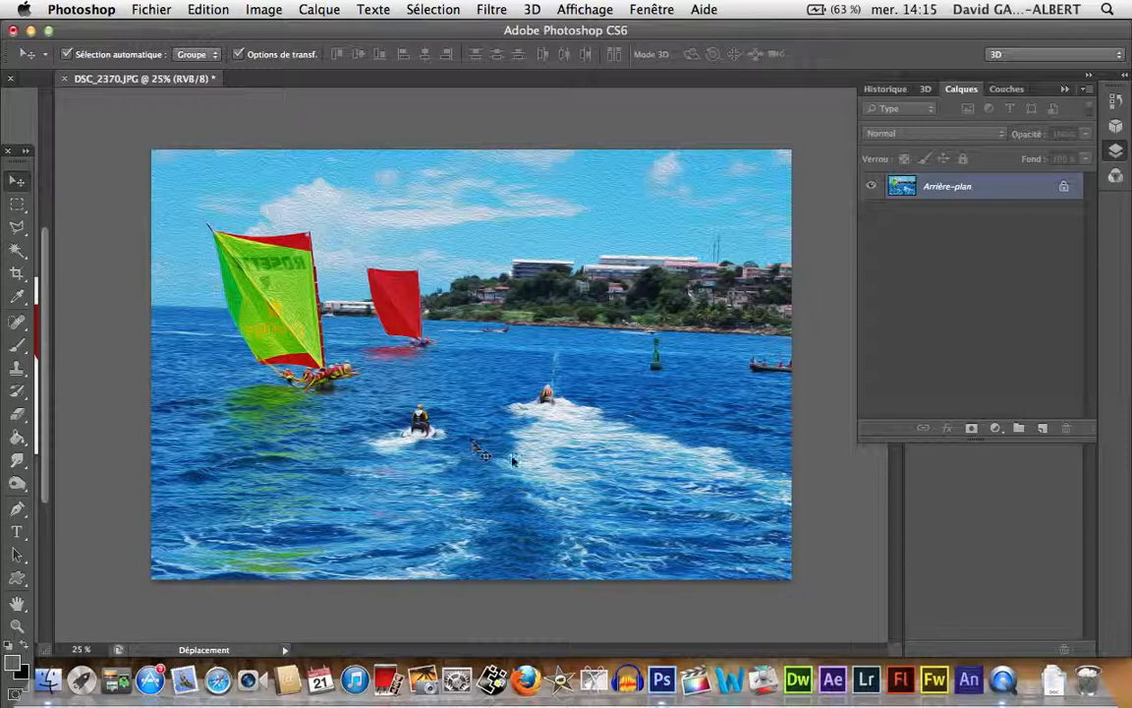
Undo the oil paint filter on the sailboat photo.
key(super+h)
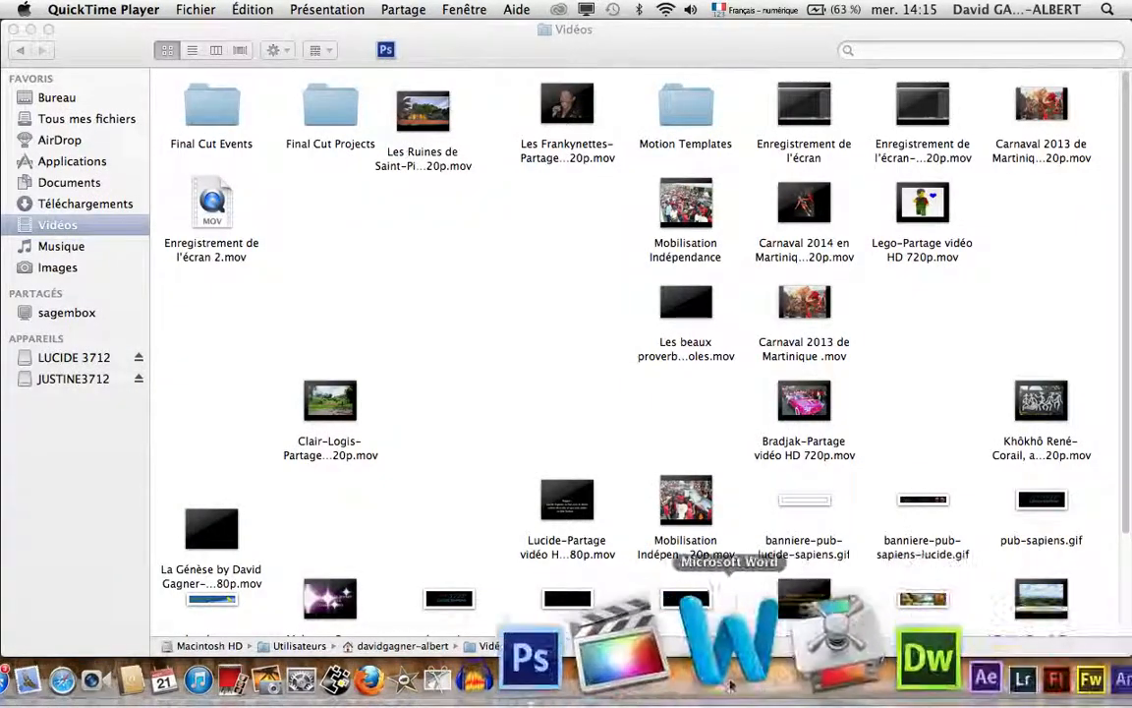
click(652, 678)
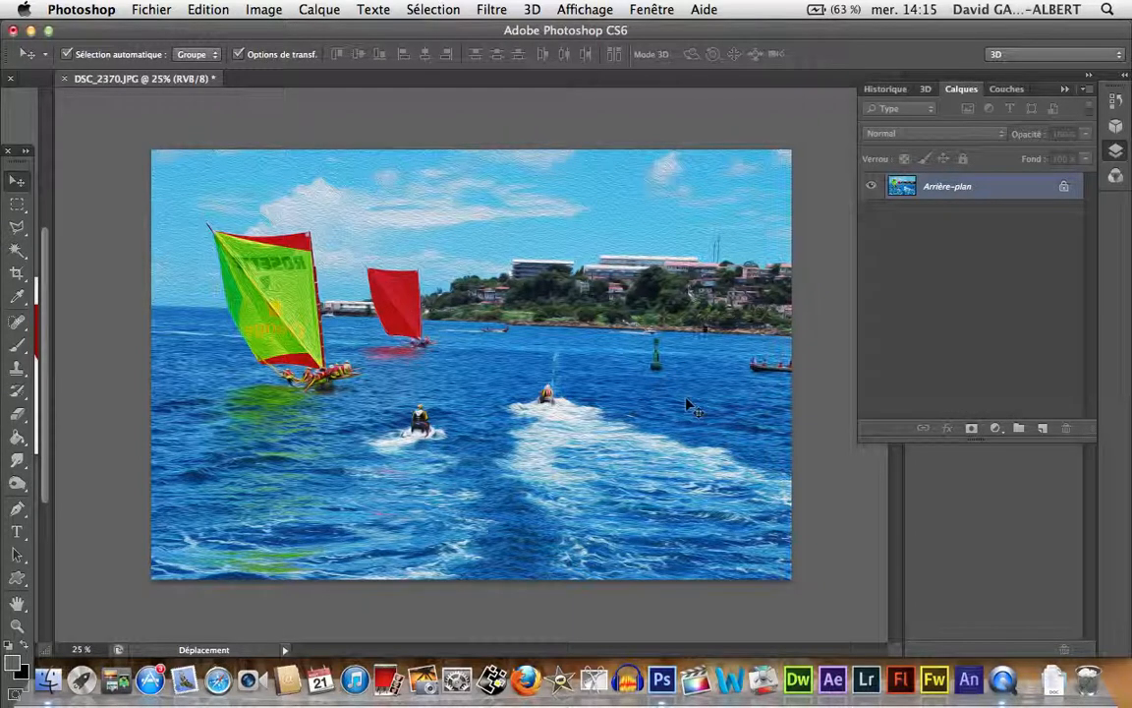
click(210, 11)
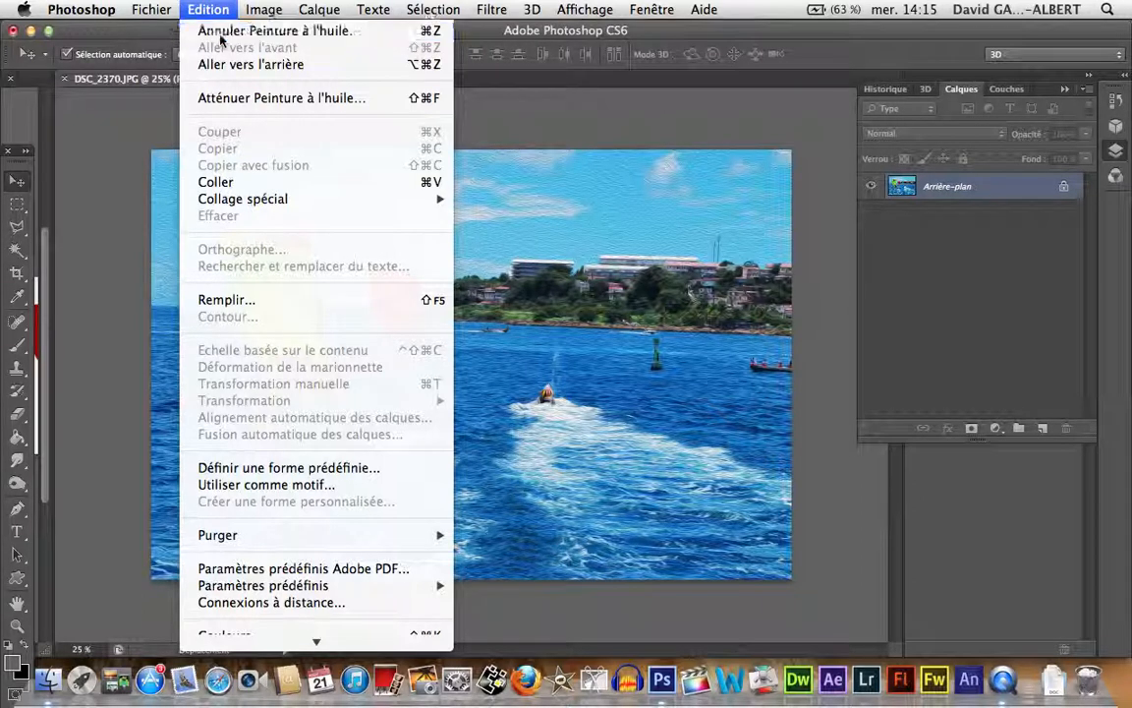
click(220, 36)
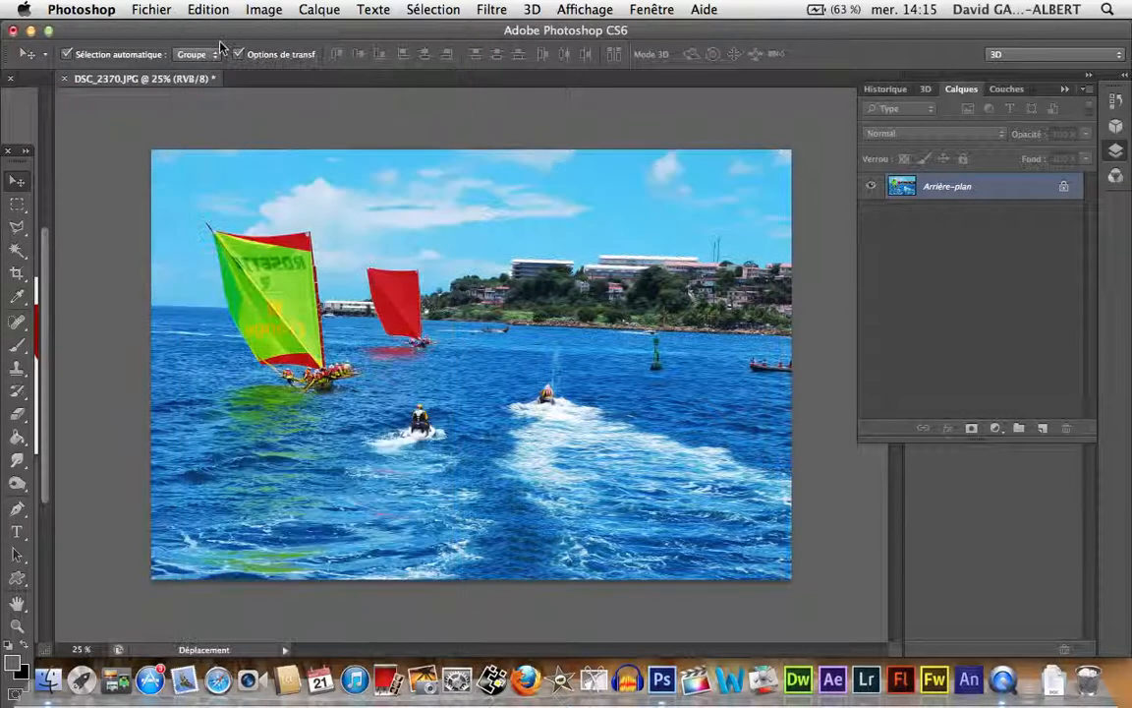
Enlarge the view of the sailboat photo to 33,3 % and to actual pixel size, and inspect it from sky to water.
click(532, 12)
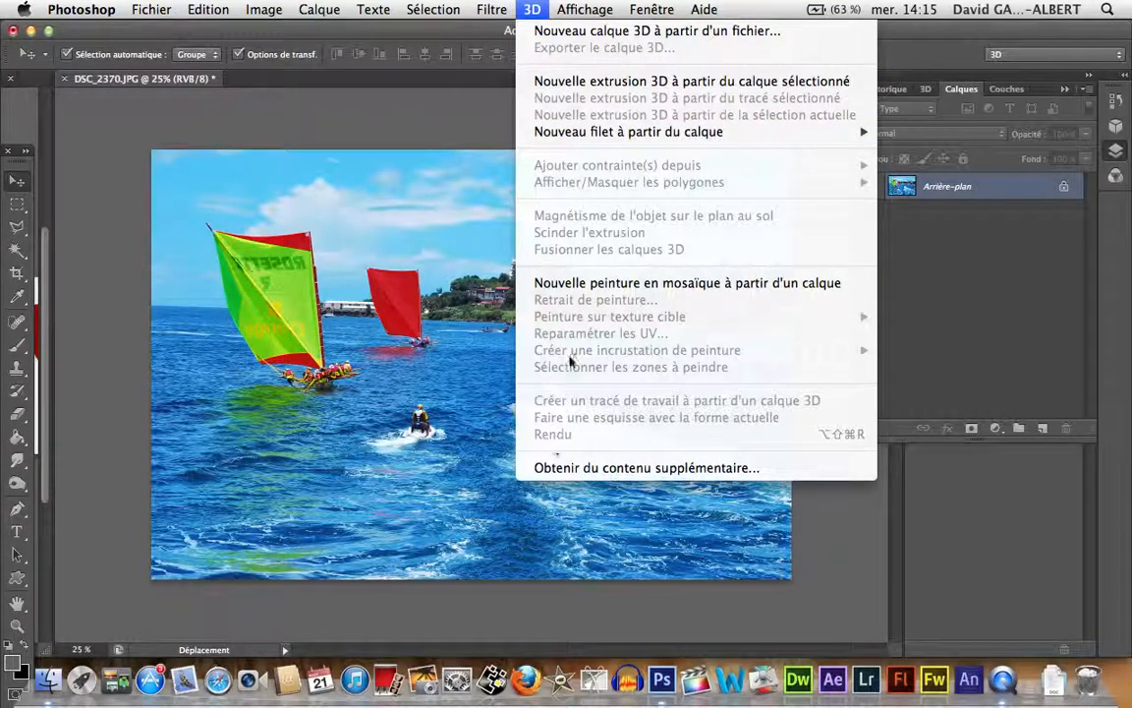
mouse_move(584, 10)
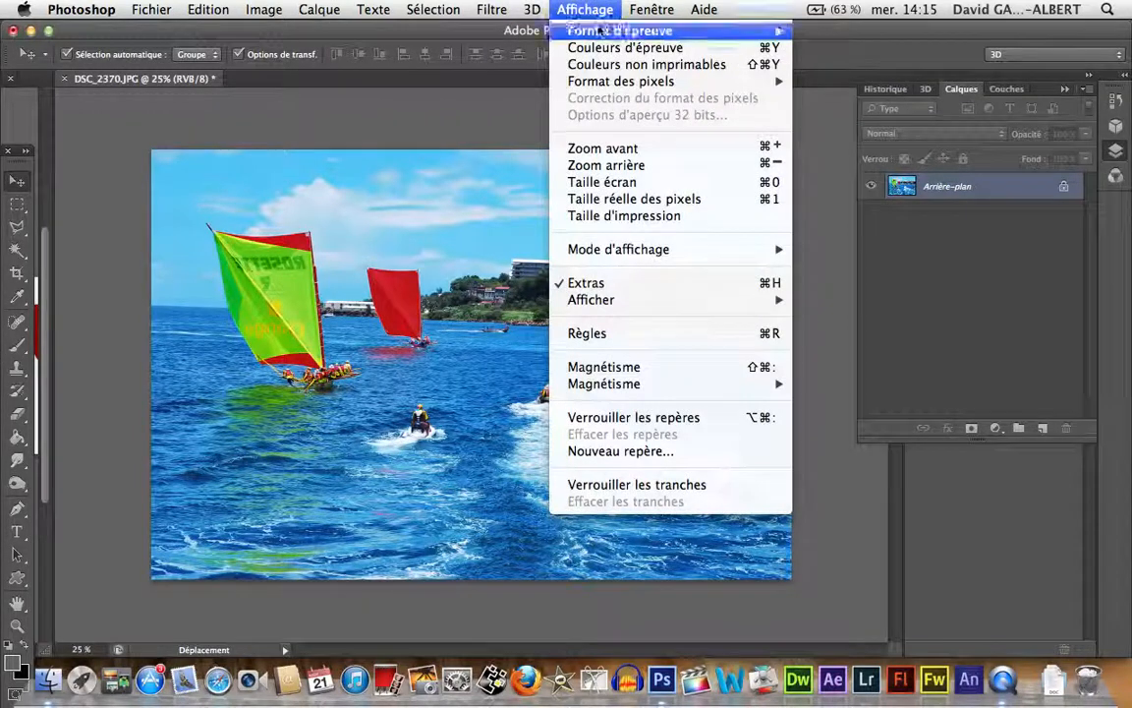
click(602, 149)
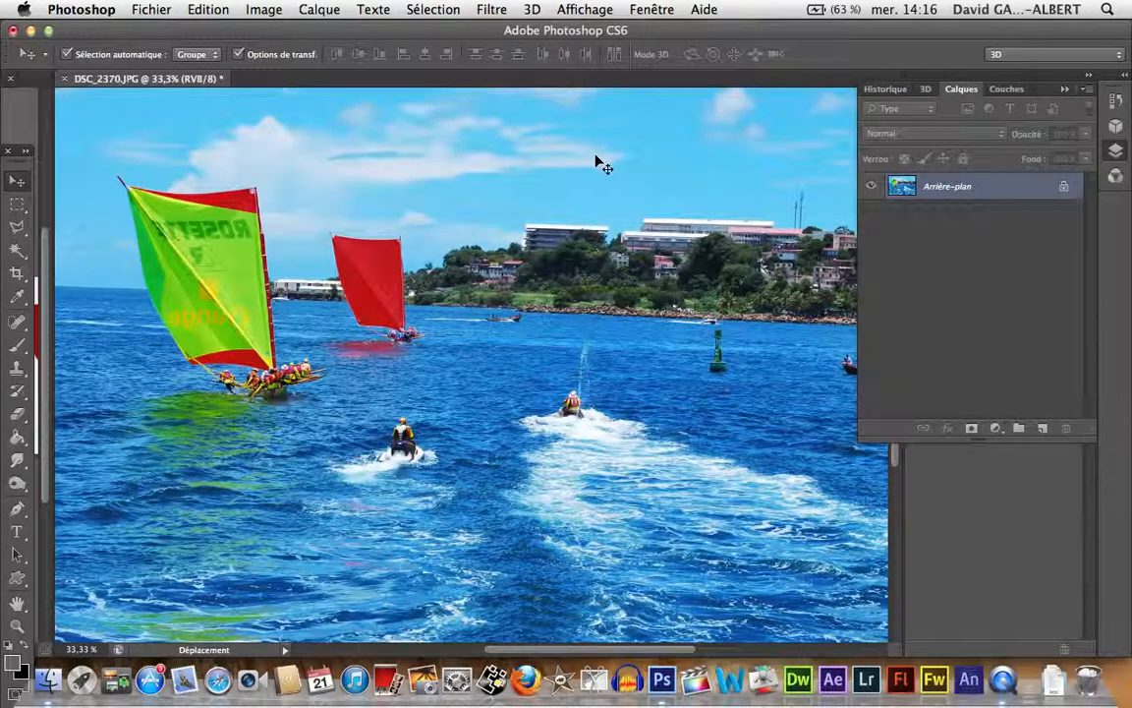
click(585, 10)
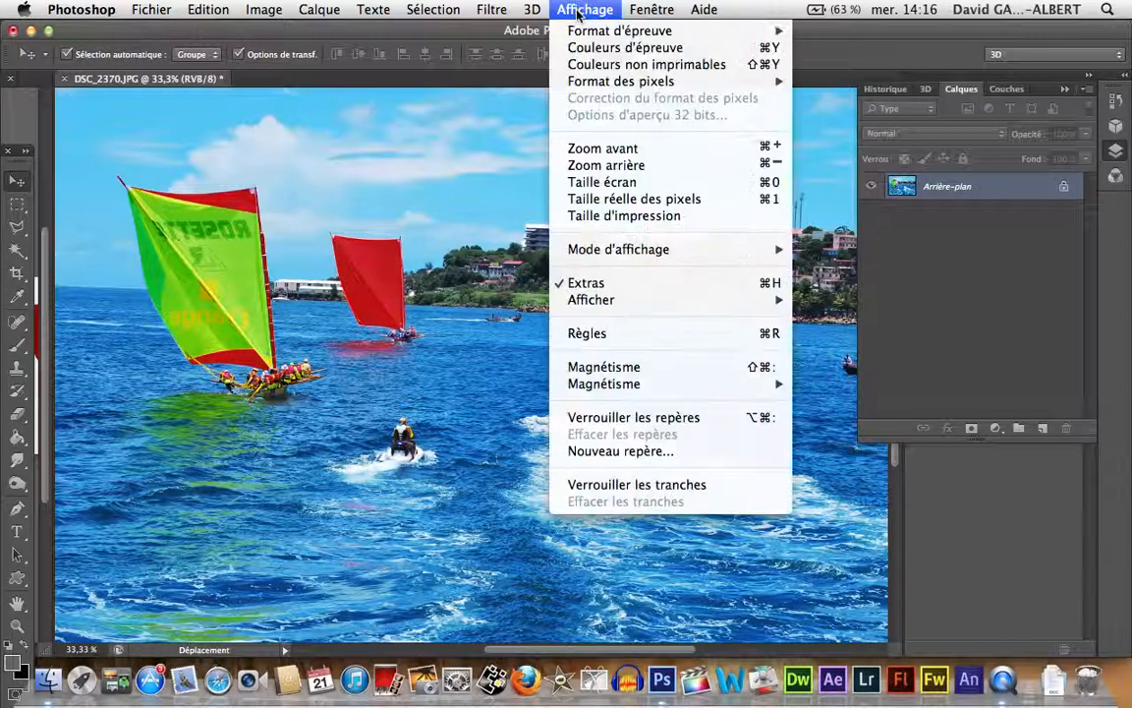
click(603, 198)
scroll(567, 245, up, 10)
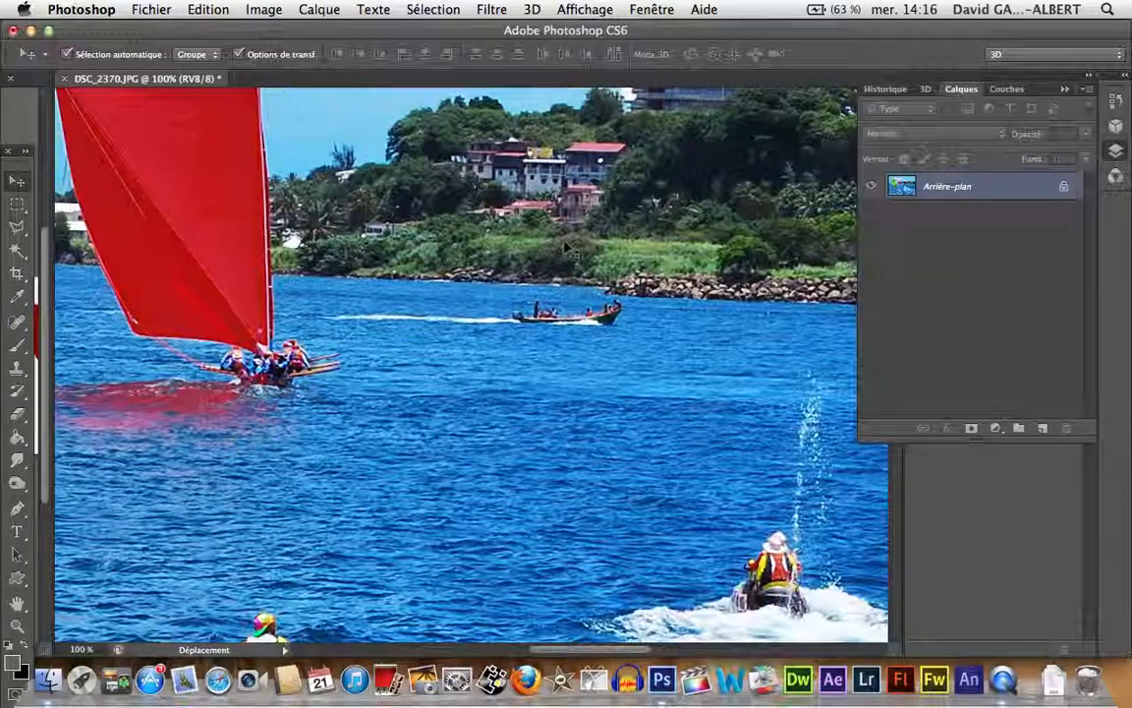
scroll(567, 245, down, 15)
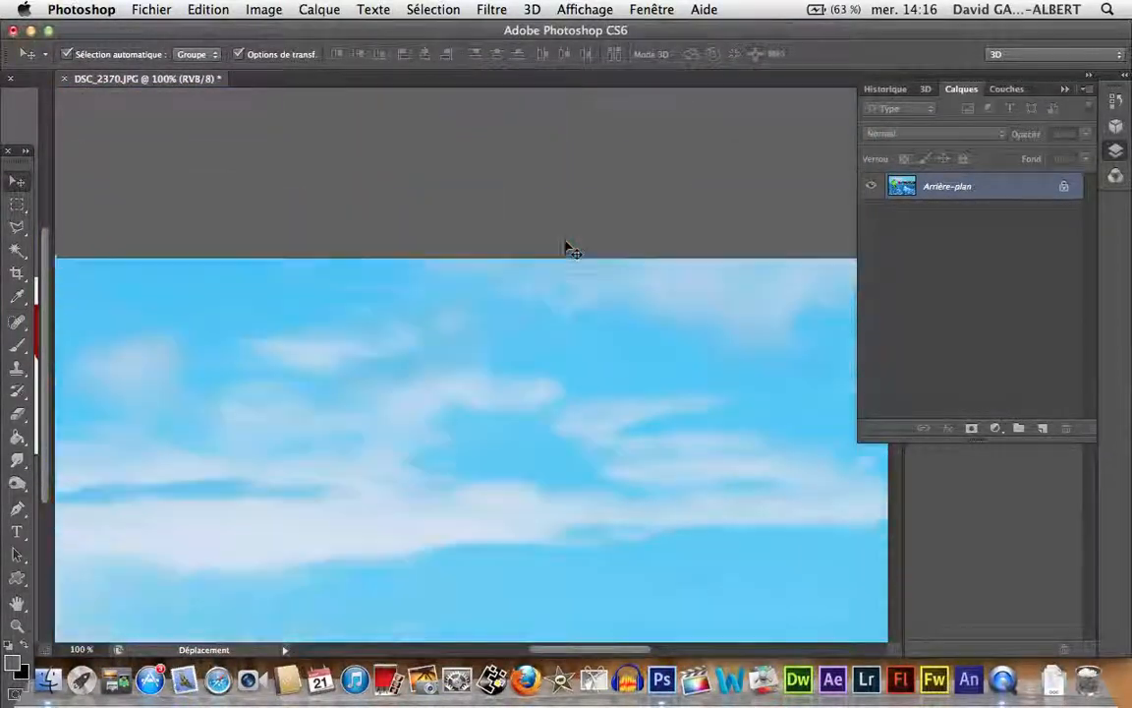
scroll(567, 246, down, 12)
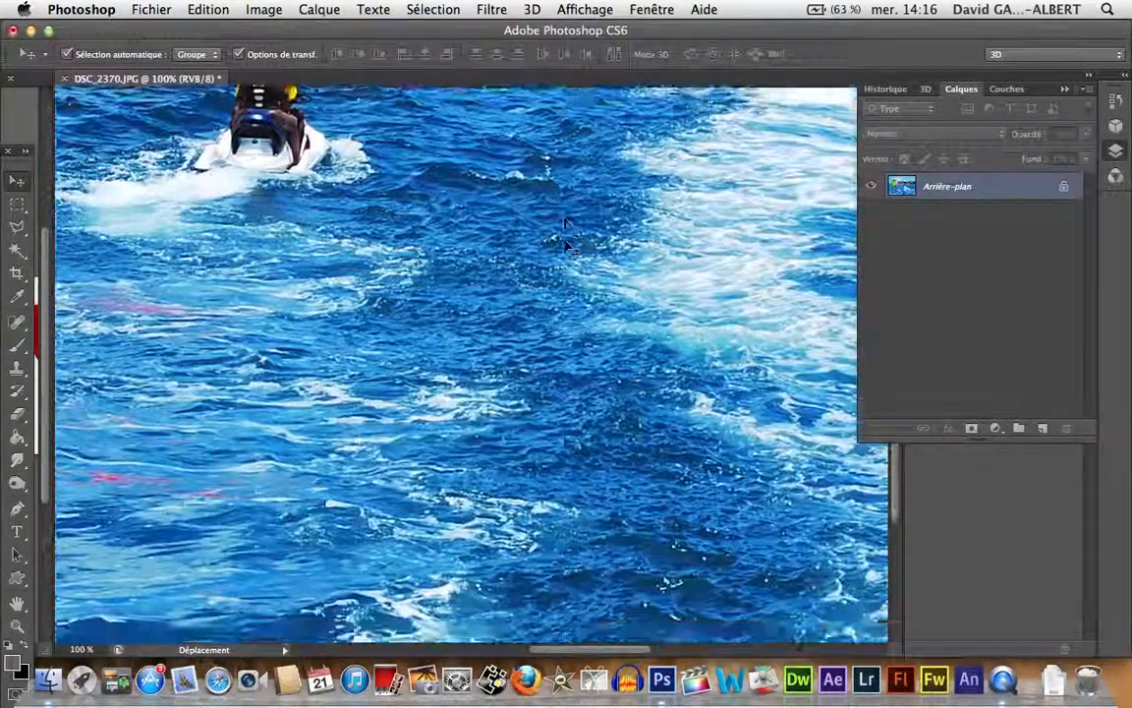
scroll(569, 248, up, 7)
scroll(570, 247, up, 12)
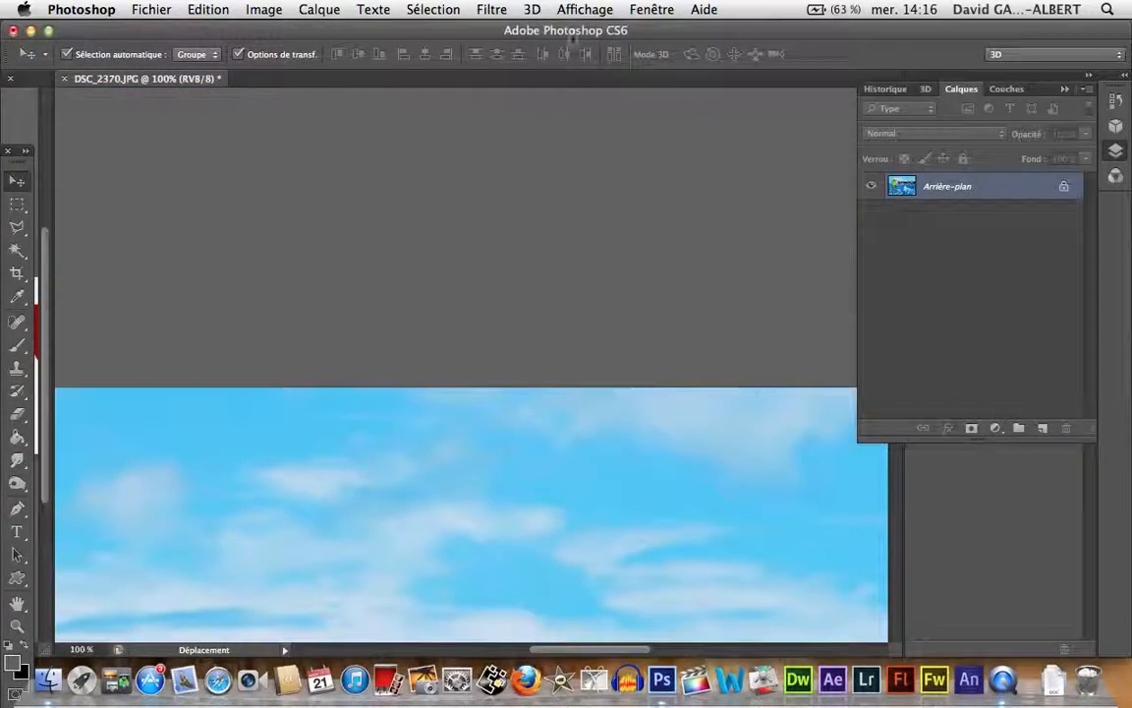
Fit the whole sailboat photo to the screen and reduce its view to 25 %.
click(584, 9)
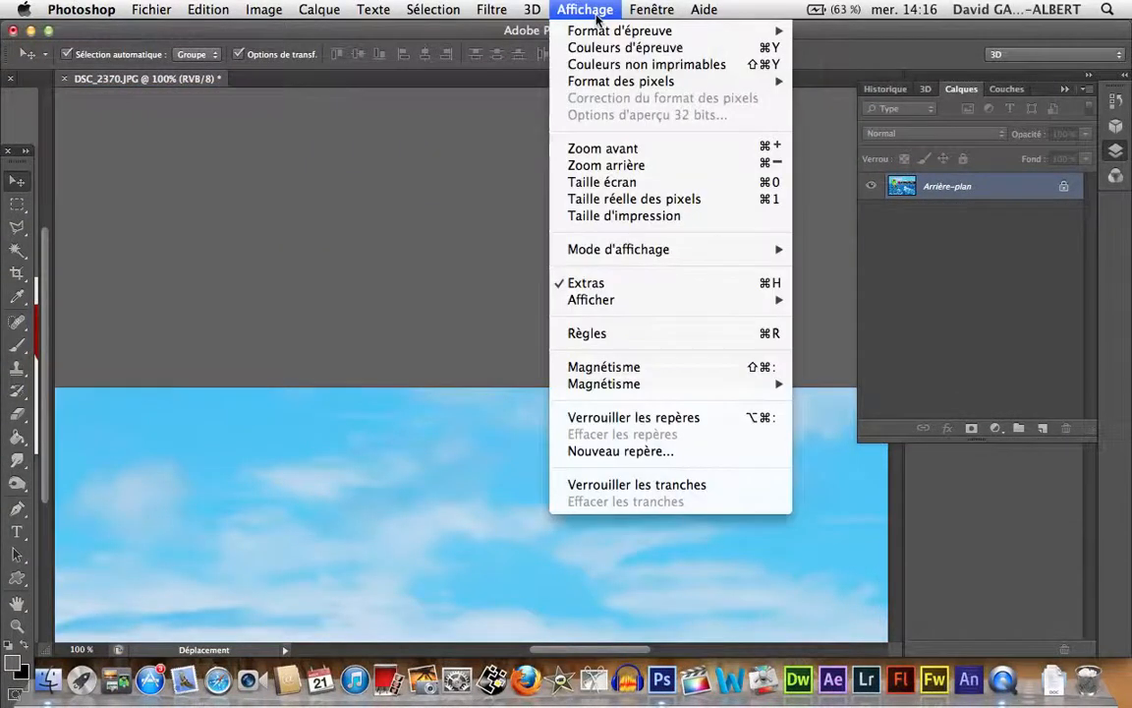
click(621, 183)
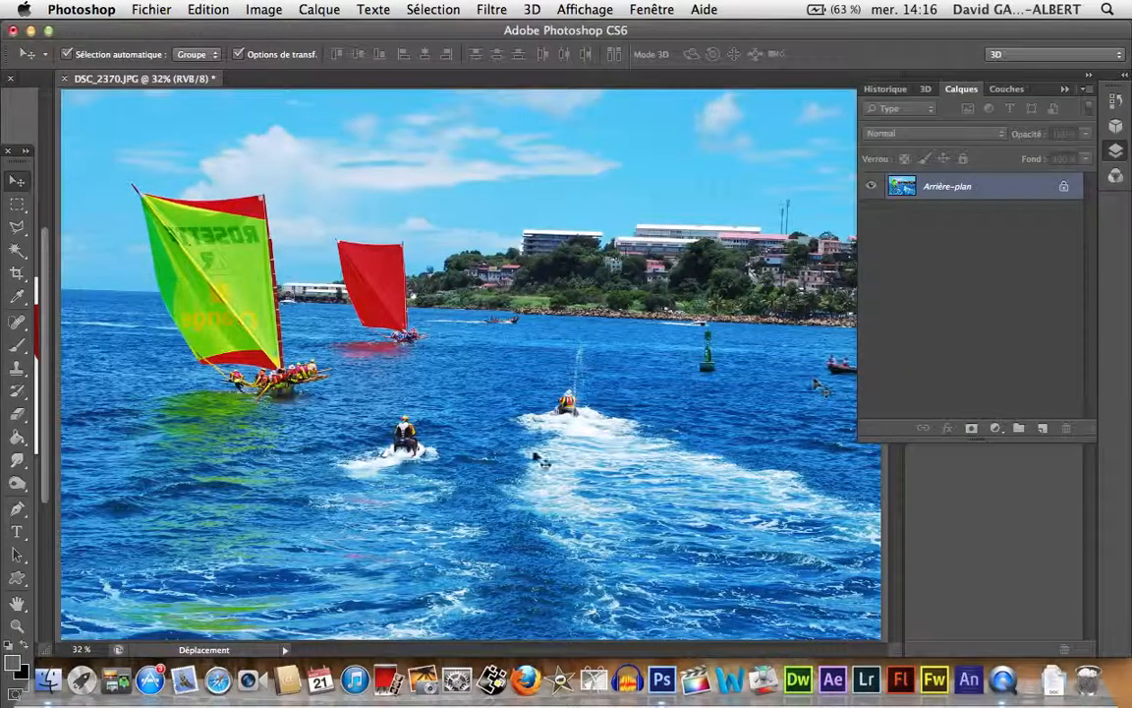
click(560, 9)
click(614, 171)
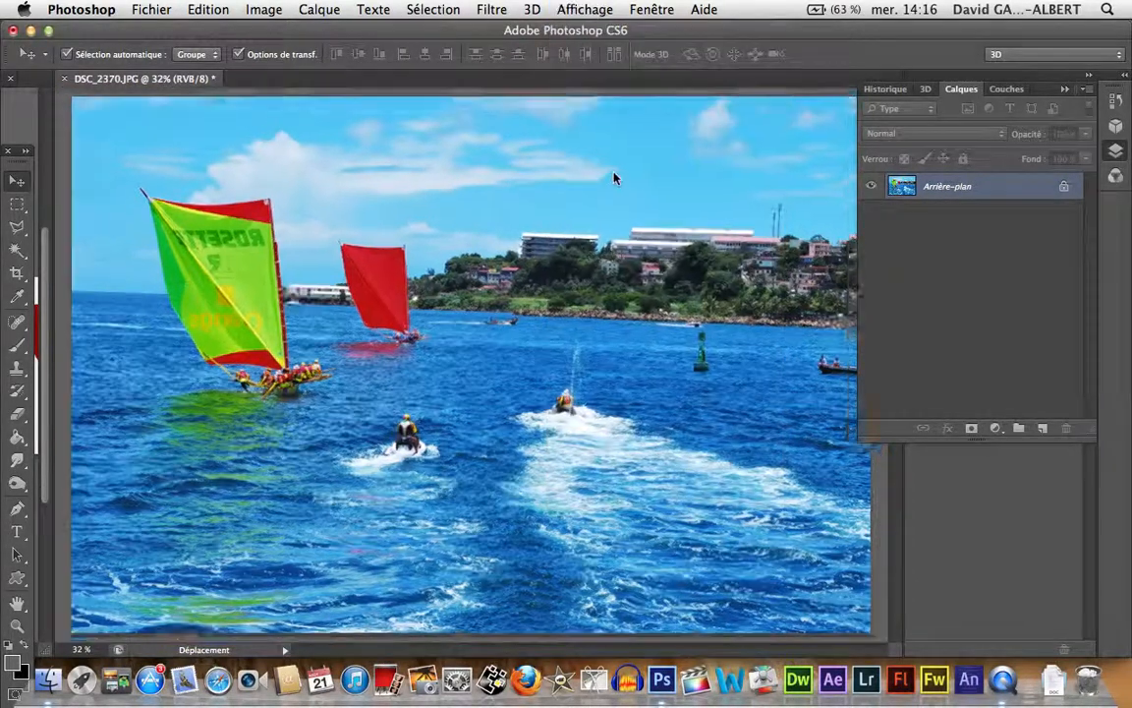
Arrange the two documents again as two vertical tiles and widen the sailboat photo's tile to about three quarters of the workspace.
click(651, 10)
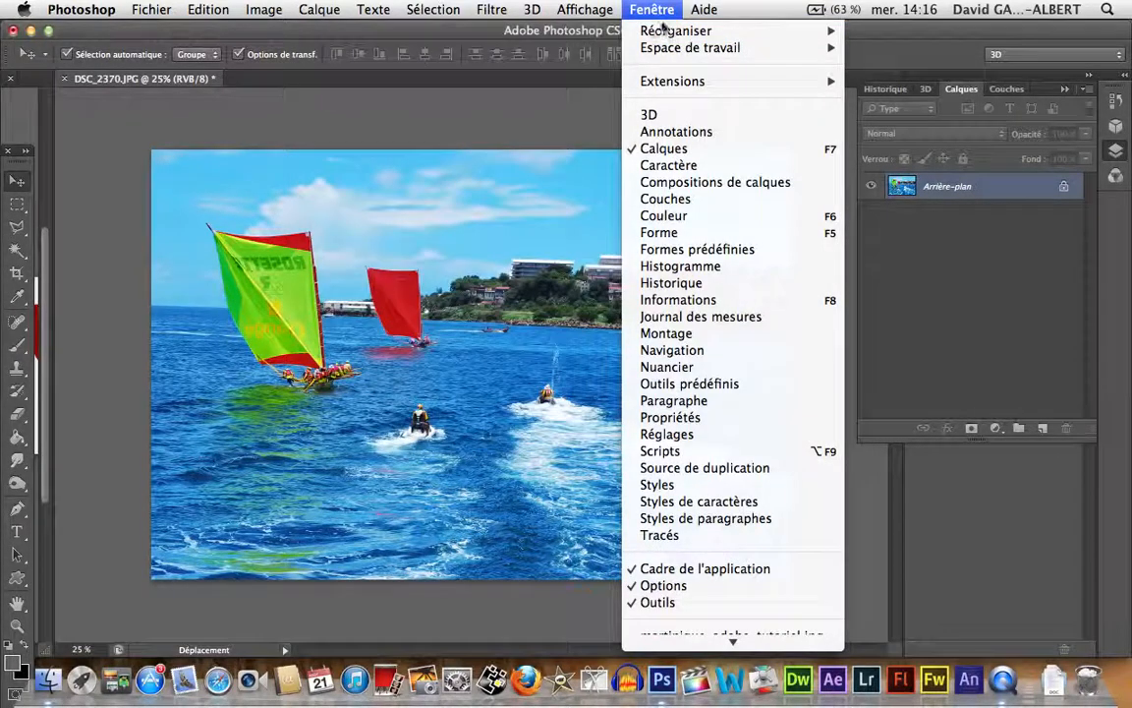
mouse_move(664, 37)
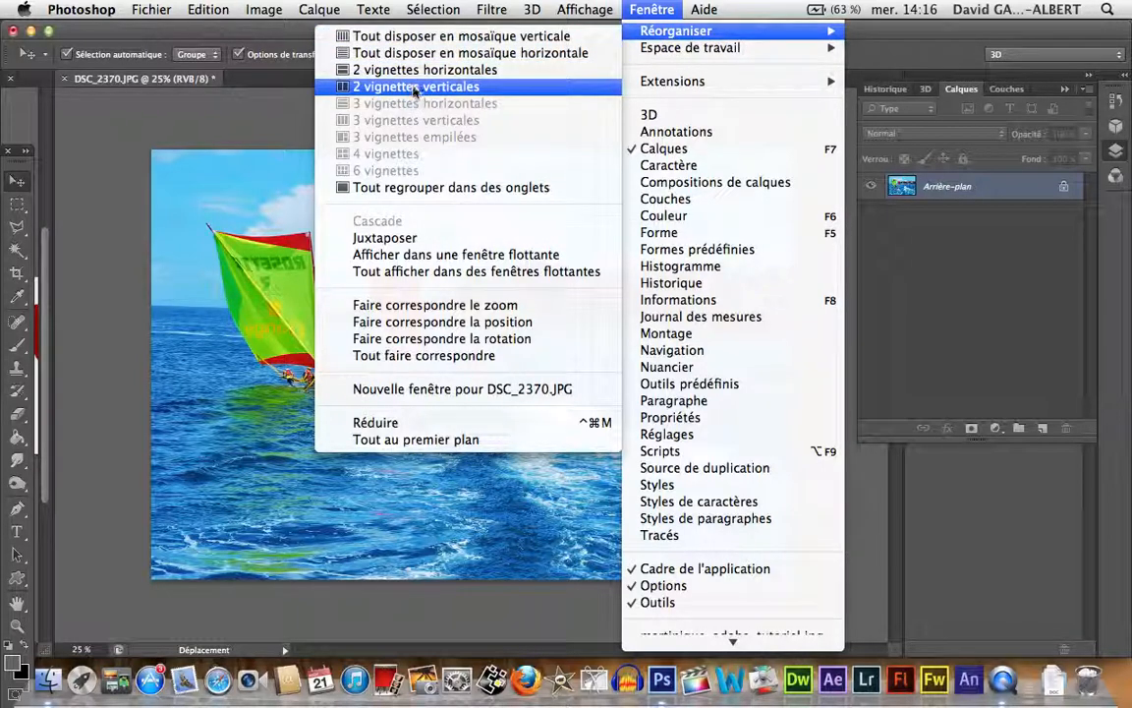
mouse_move(630, 14)
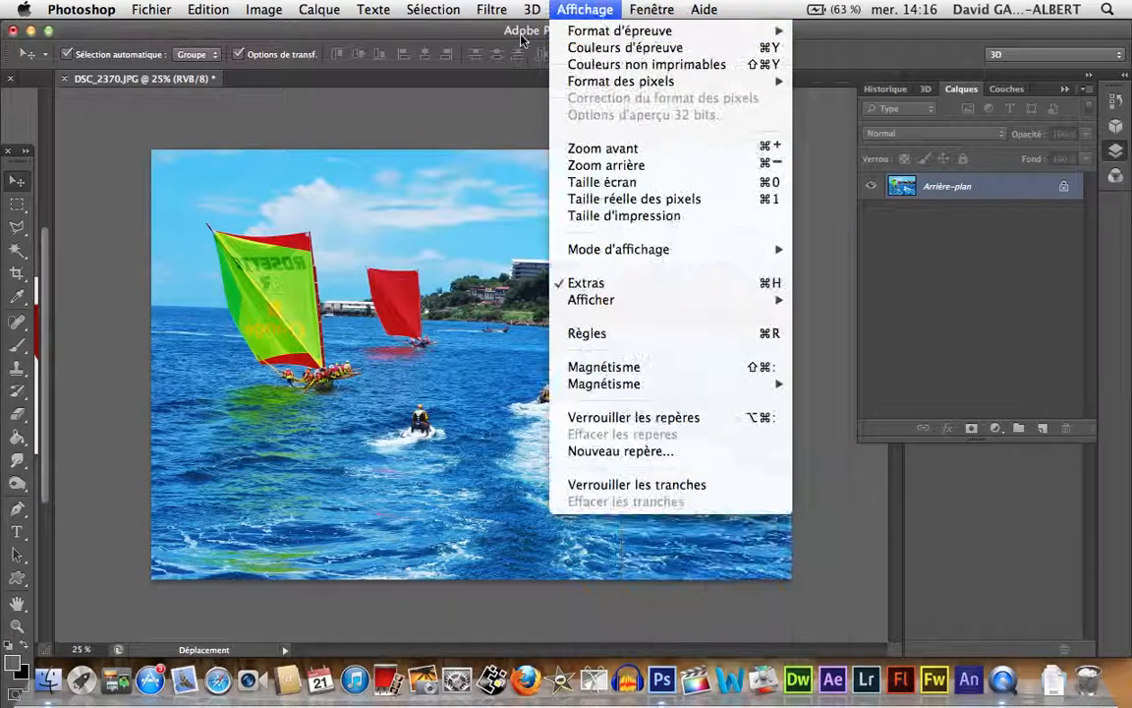
mouse_move(653, 32)
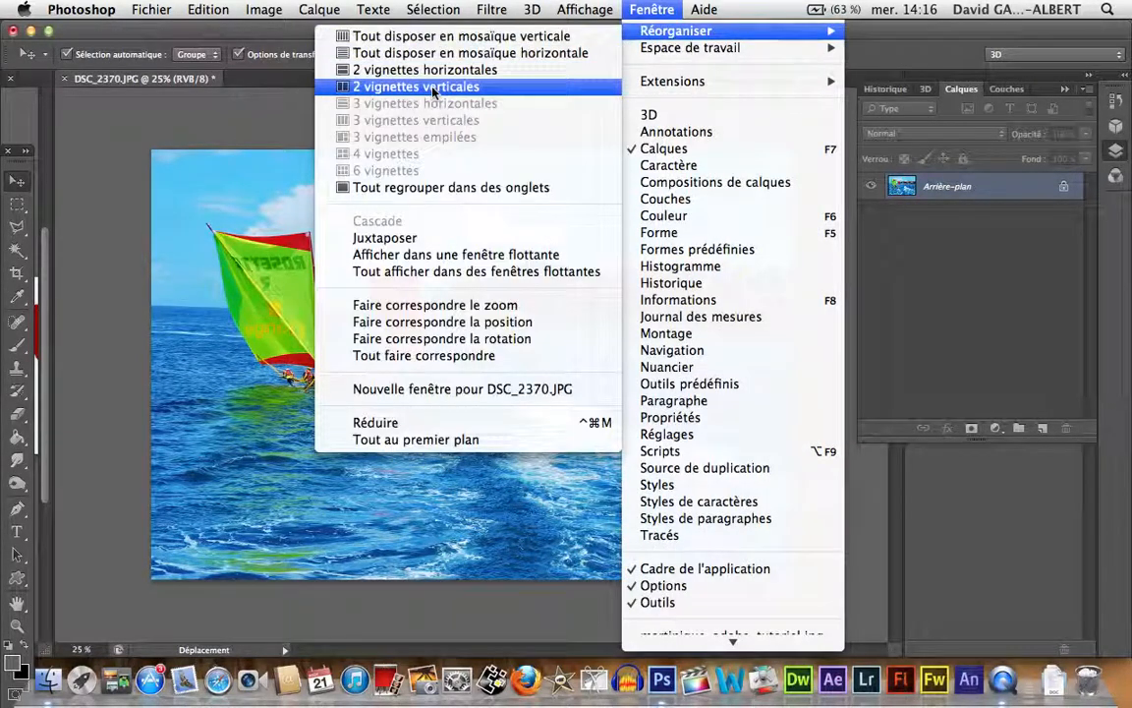
click(432, 90)
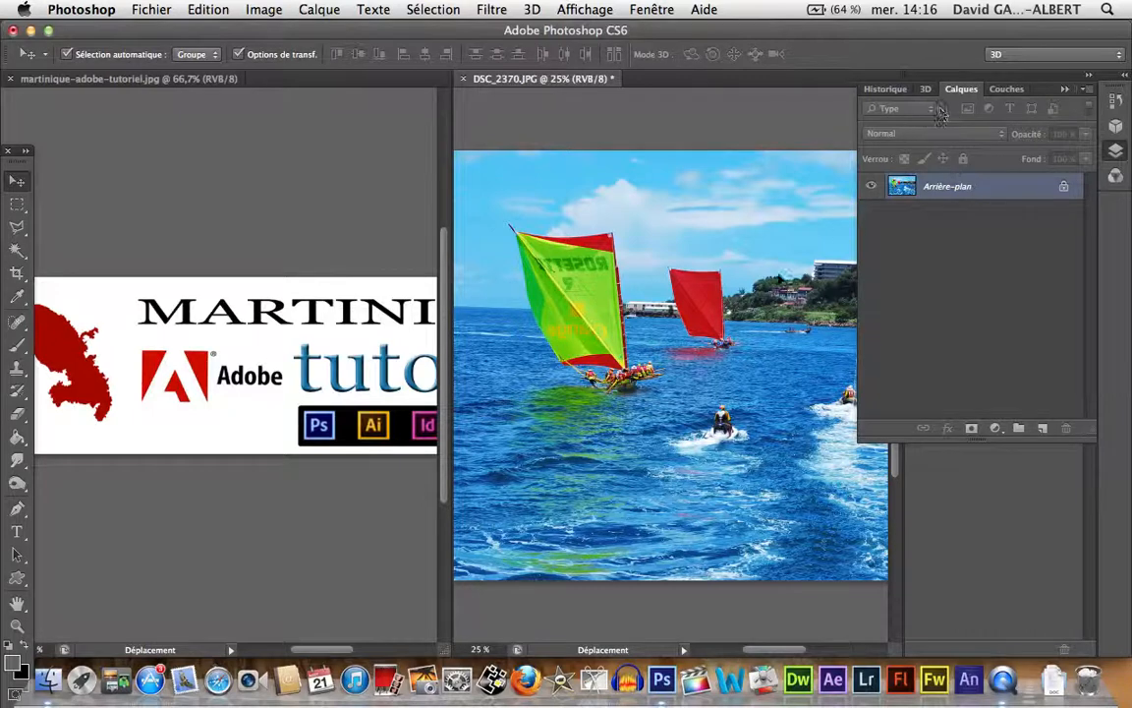
drag(450, 284, 266, 284)
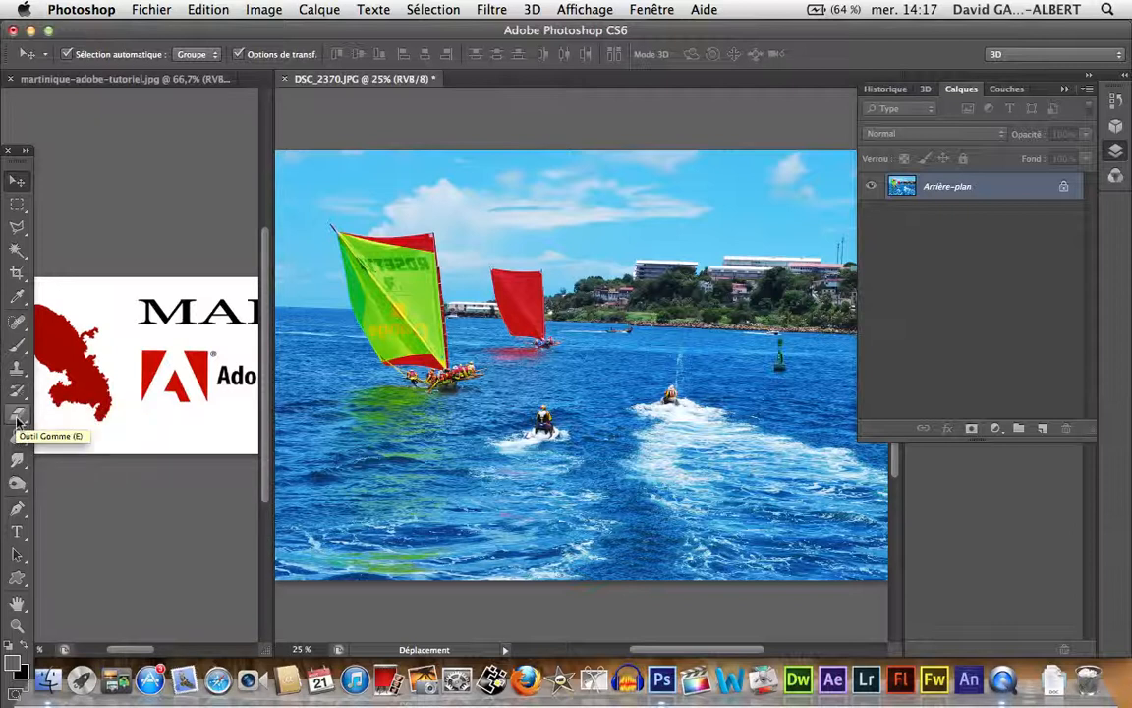
Select the Paint Bucket, switch to the Zoom tool and enlarge the sailboat photo to 50 %.
mouse_move(18, 419)
mouse_down()
mouse_move(103, 448)
mouse_move(99, 432)
mouse_move(18, 422)
mouse_move(22, 447)
mouse_move(99, 460)
mouse_move(20, 469)
mouse_up()
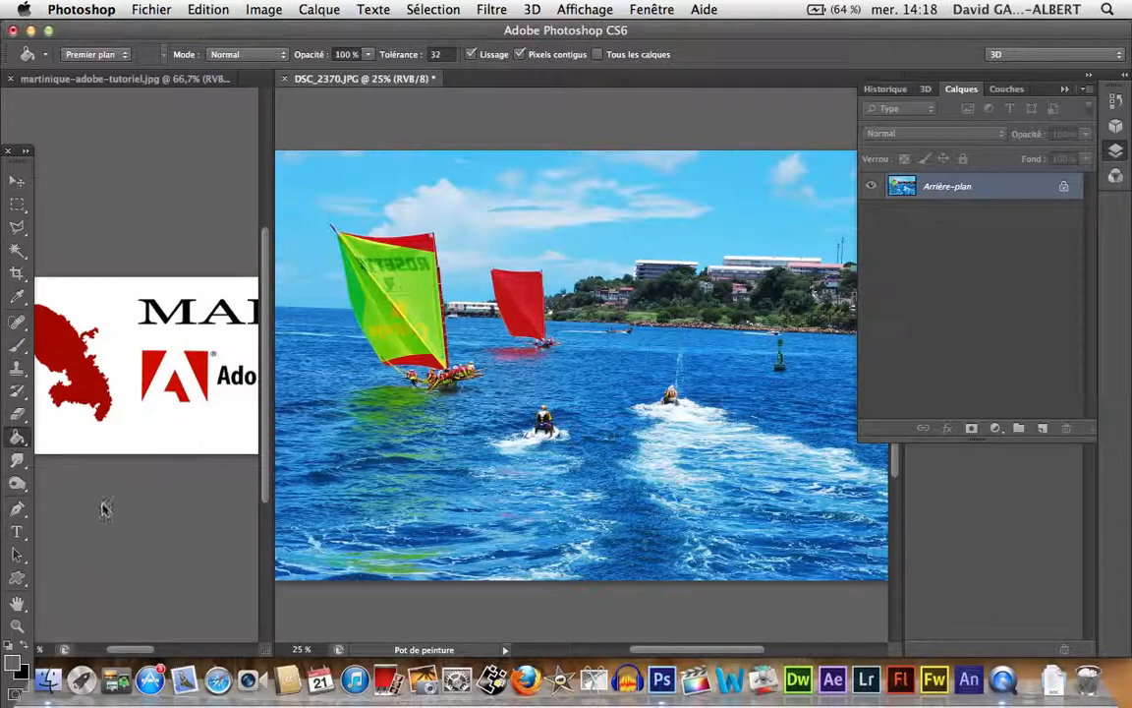
click(18, 626)
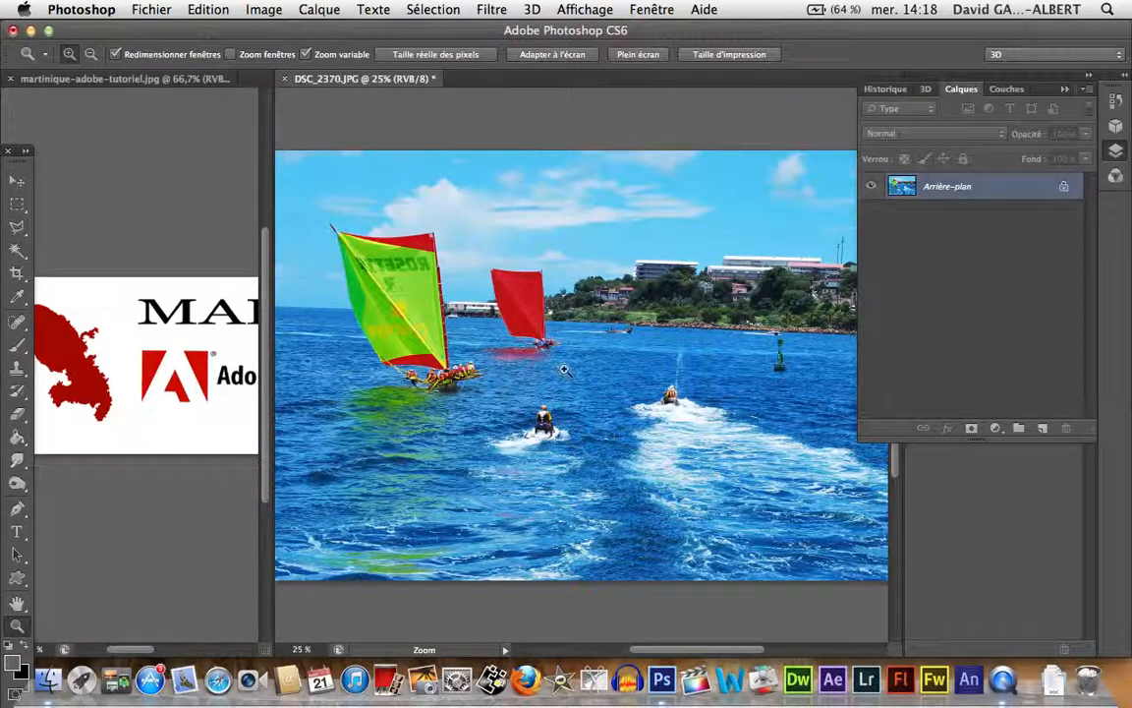
click(566, 369)
click(566, 369)
click(566, 368)
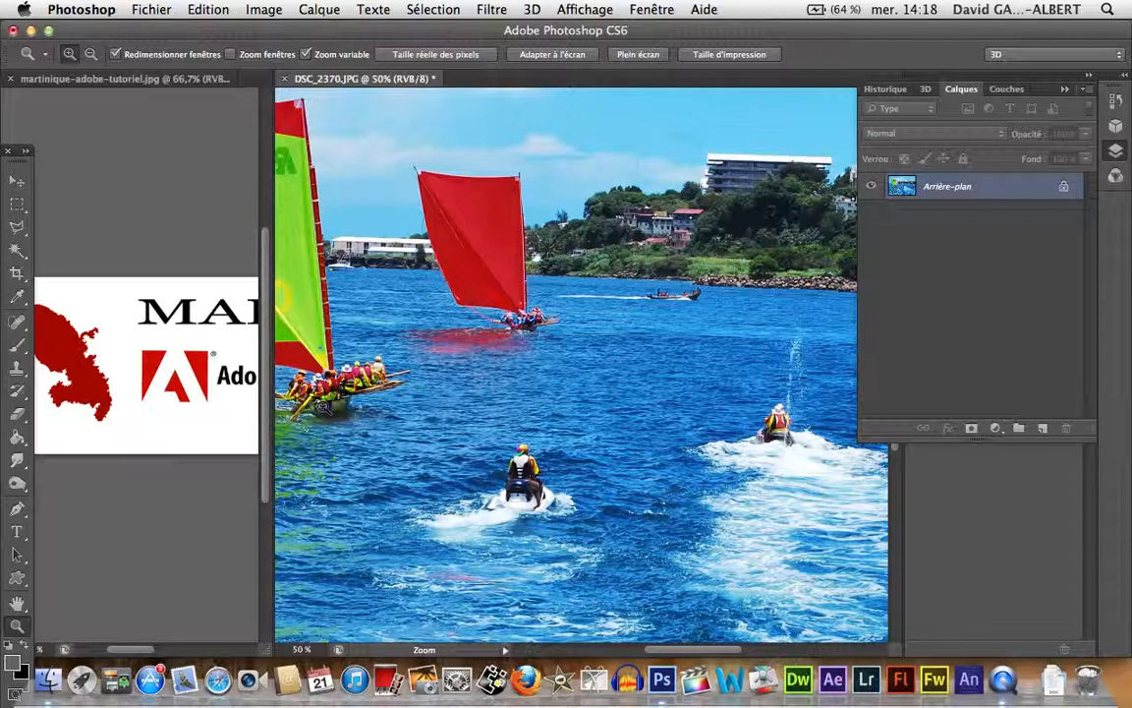